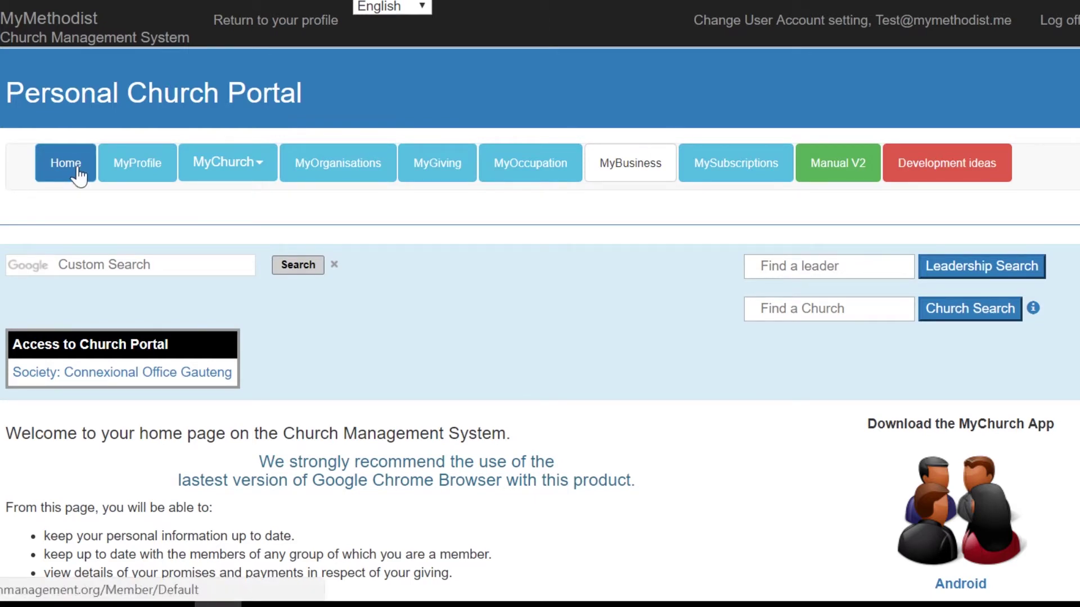
Open the form for adding a leadership position from the Leadership page of the church details.
click(228, 164)
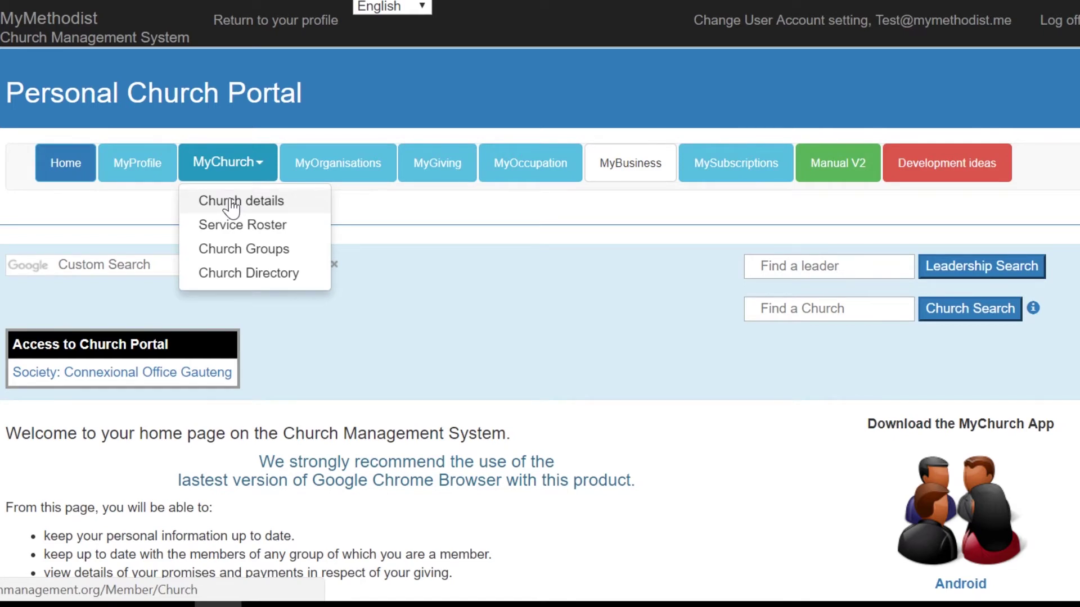
click(232, 204)
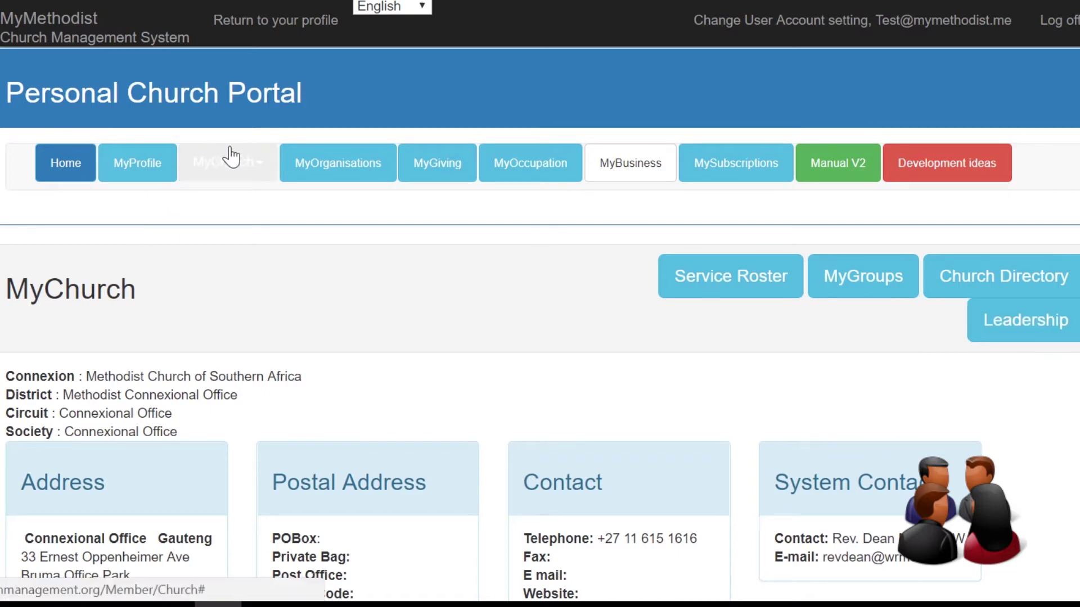
click(1001, 332)
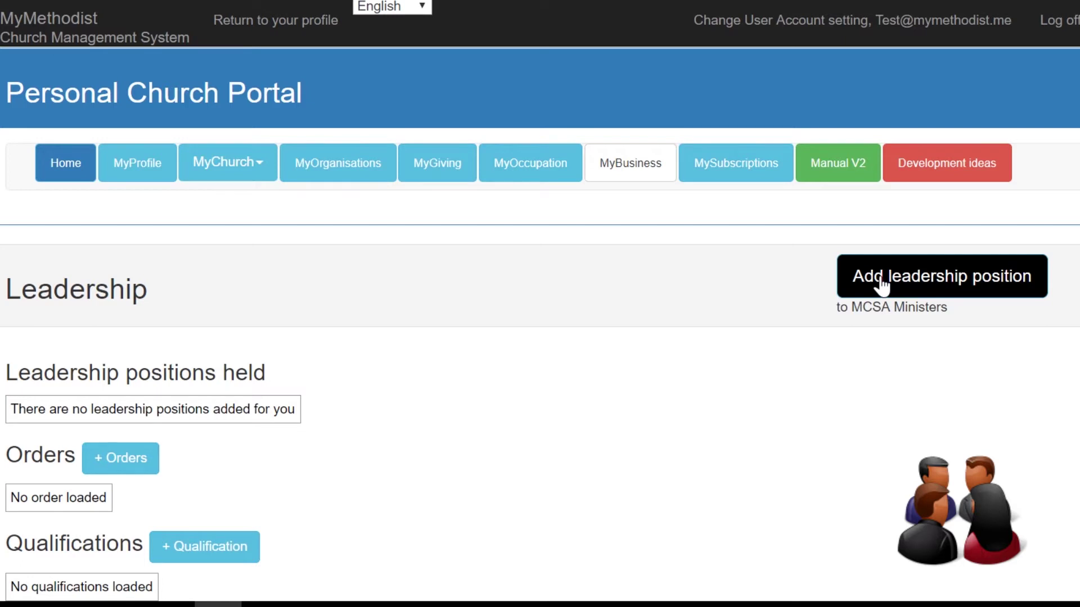
click(910, 284)
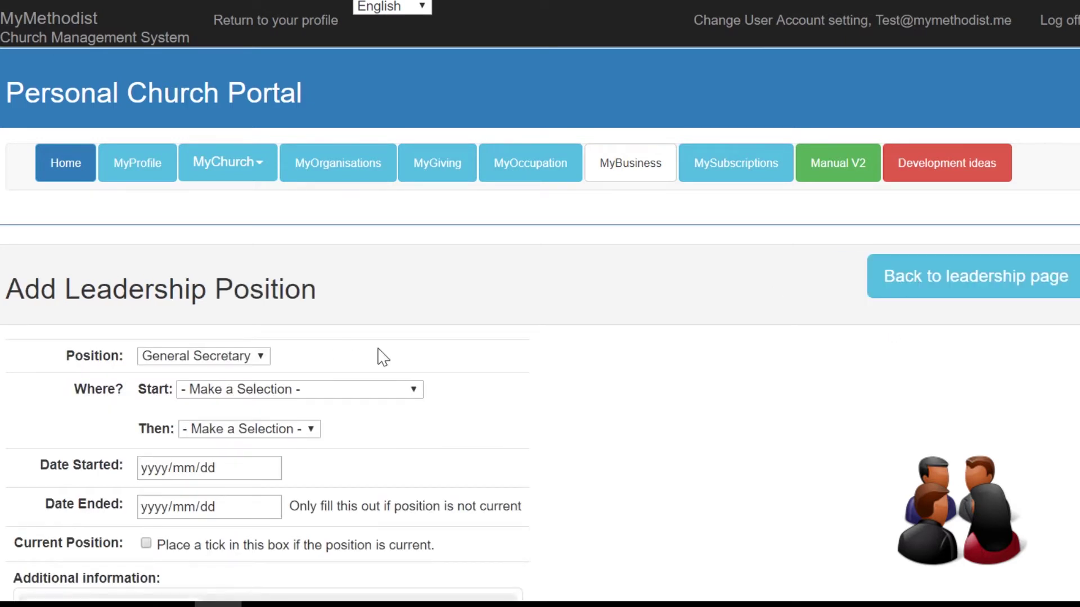
Choose Minister-in-charge as the position in the leadership position form.
scroll(540, 324, down, 3)
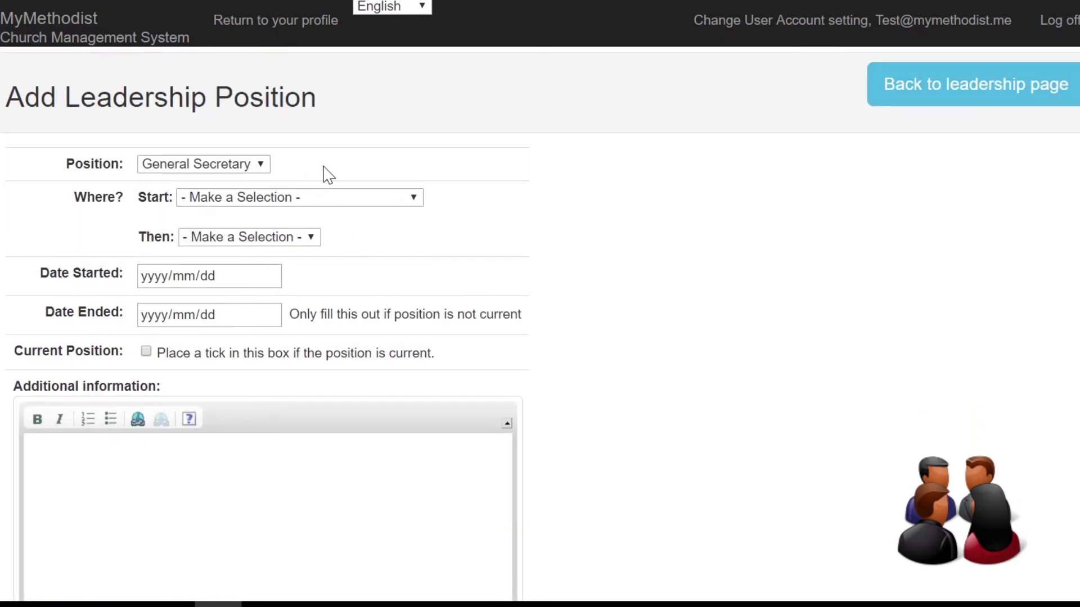
click(261, 169)
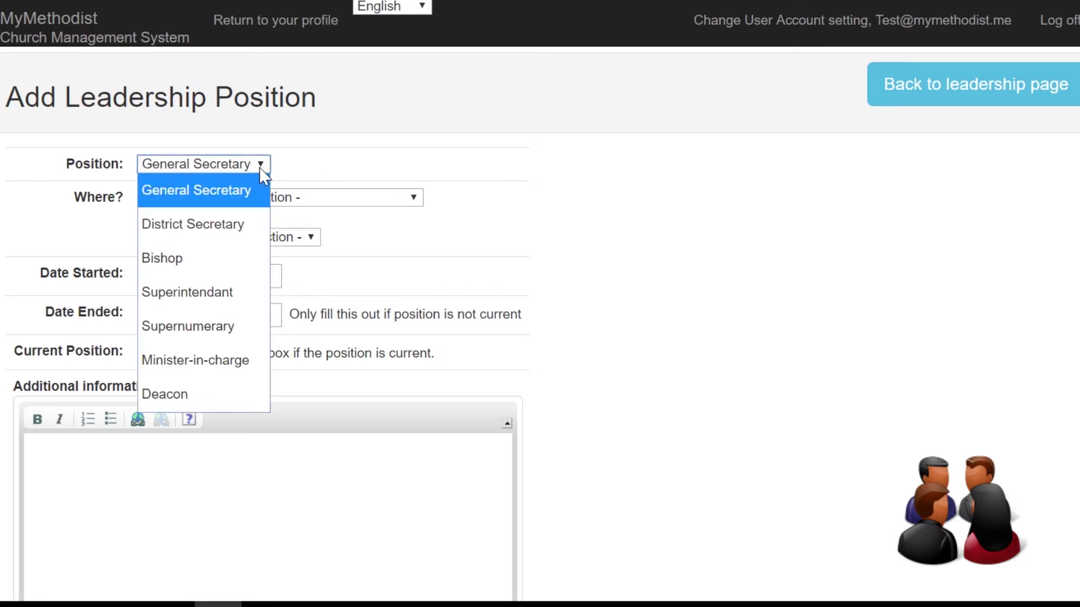
click(206, 360)
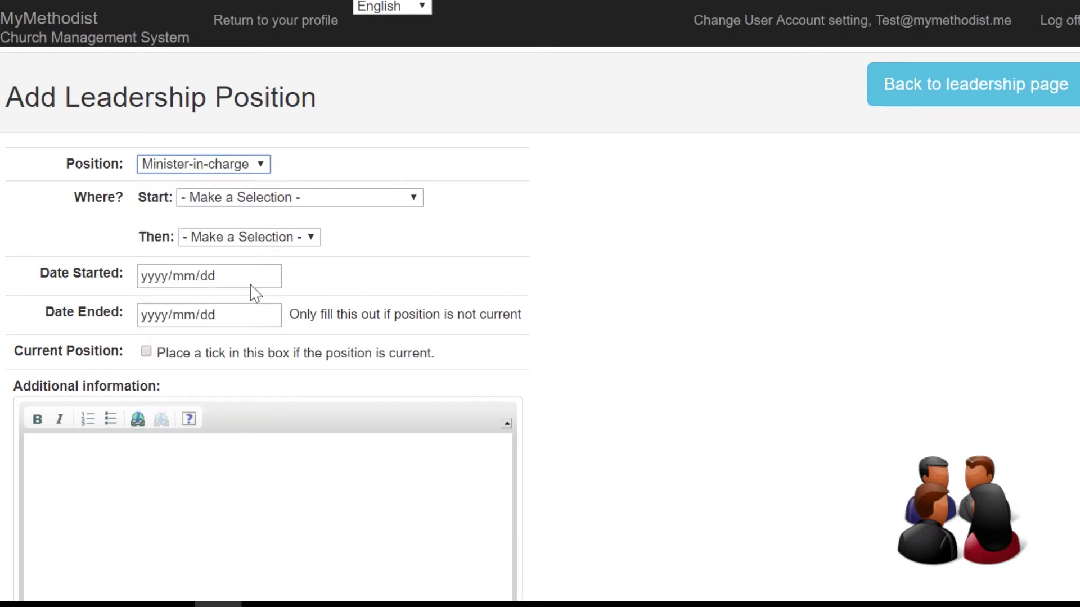
Examine the location choices and remaining fields of the leadership position form, and return to the Leadership page without submitting it.
click(408, 202)
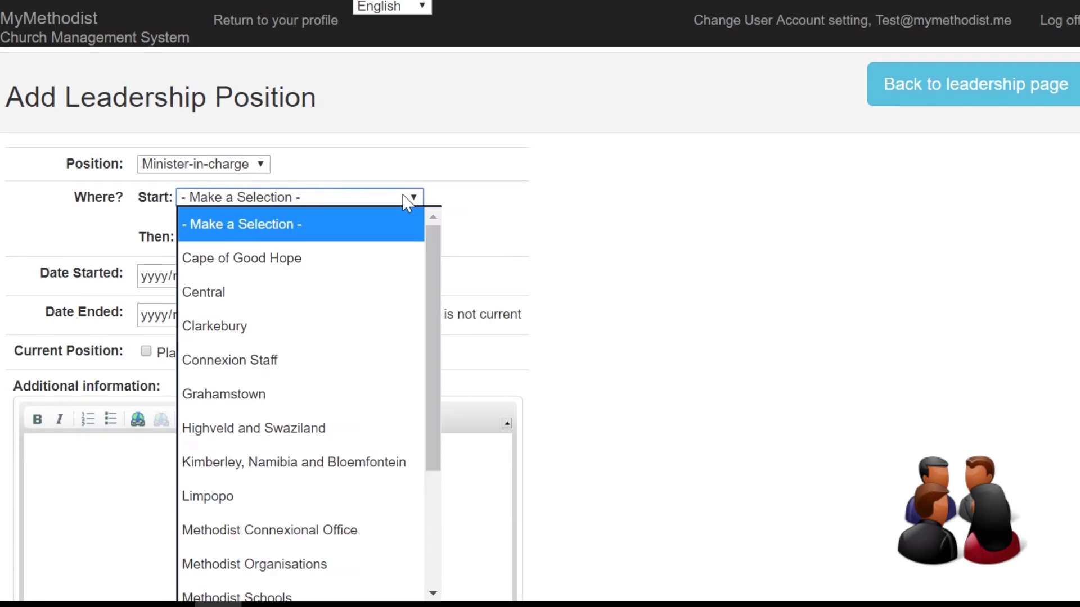
click(591, 285)
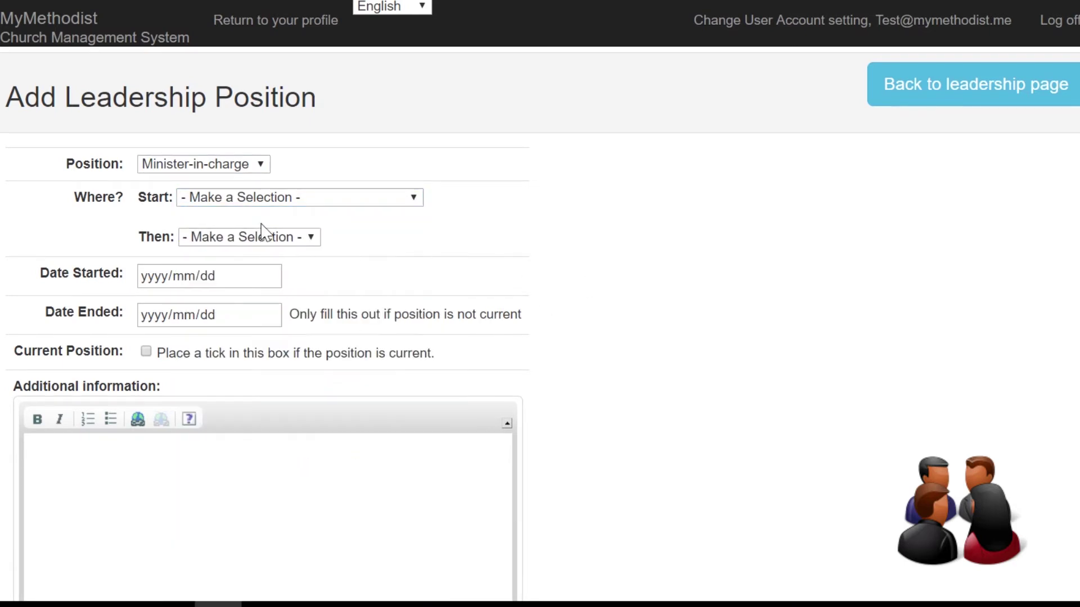
click(310, 237)
click(546, 253)
scroll(540, 324, down, 4)
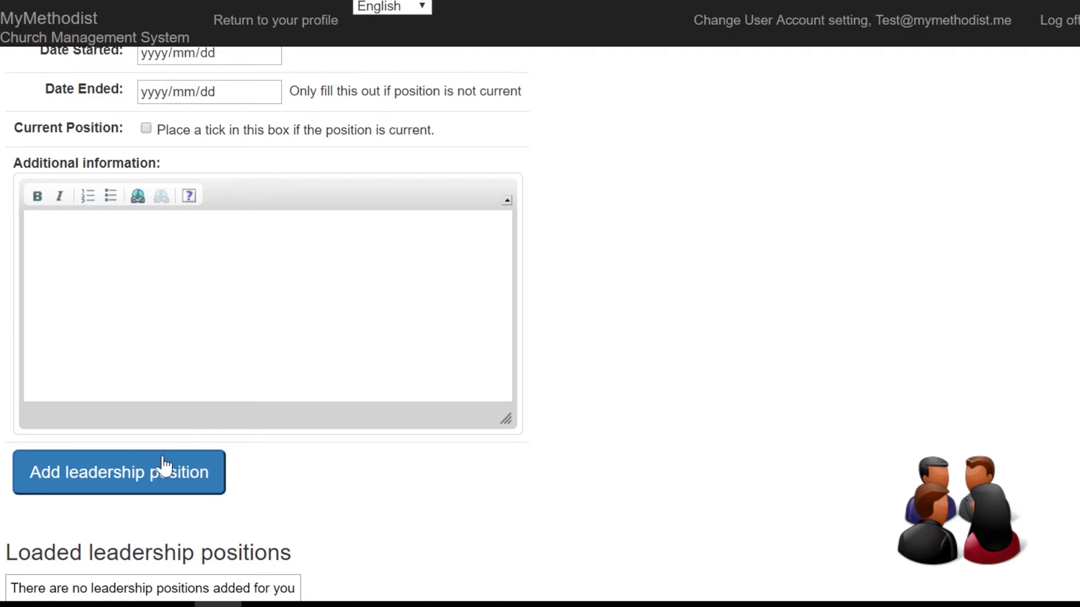
scroll(663, 361, down, 3)
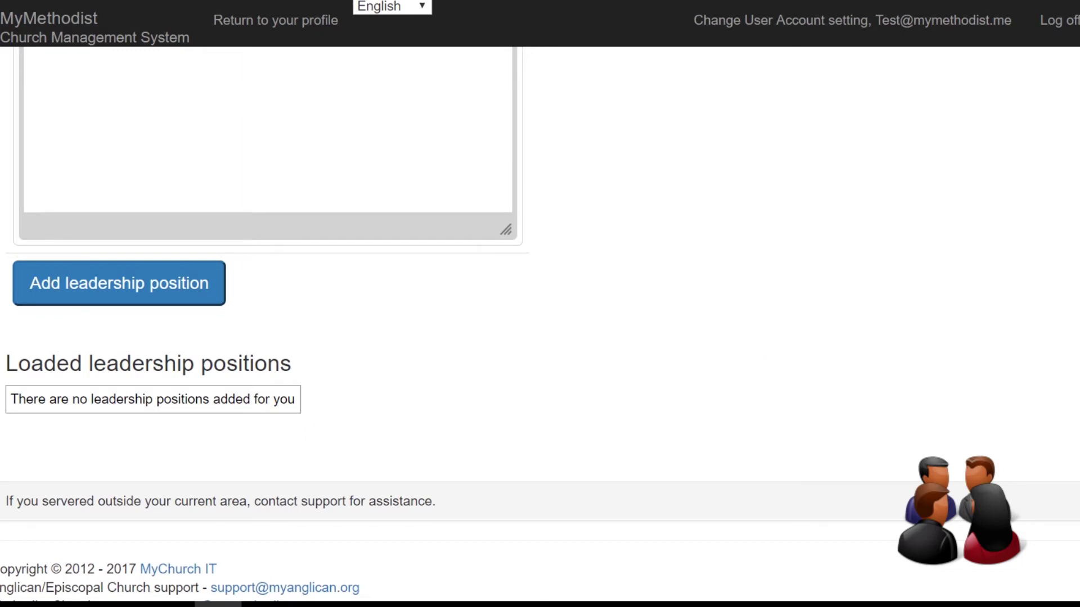
scroll(841, 344, up, 7)
scroll(294, 342, up, 3)
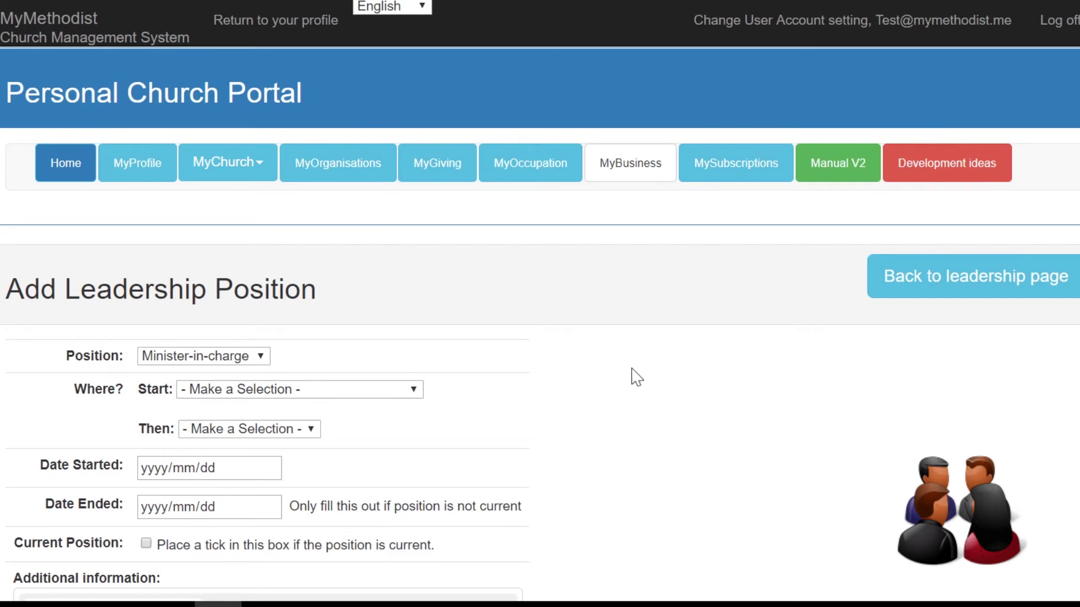
click(945, 281)
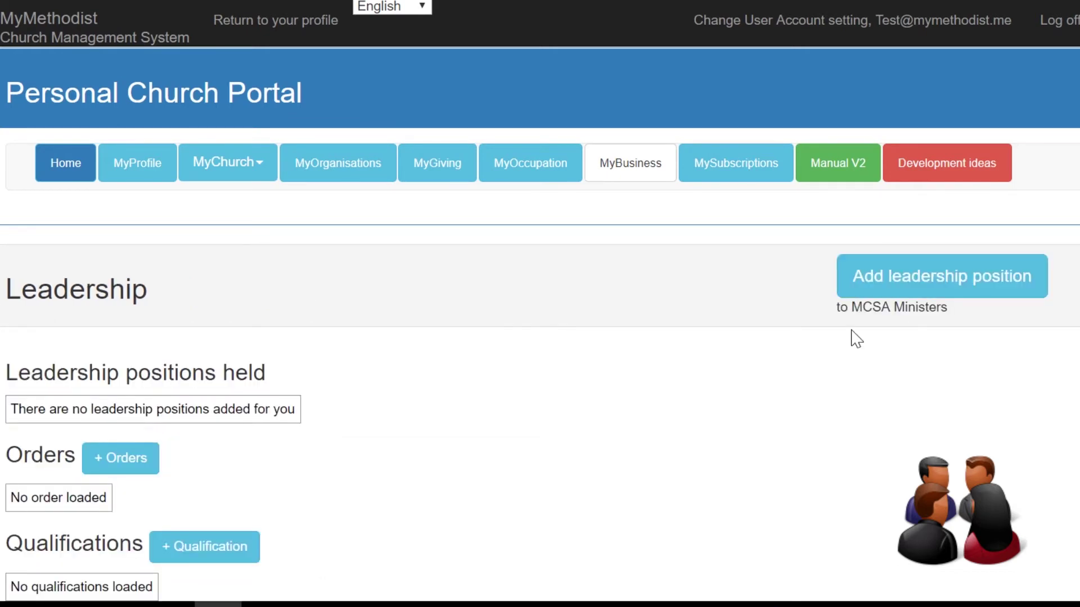
Open the Add Order form, examine its order types and fields, and return to the Leadership page without adding an order.
scroll(928, 357, down, 2)
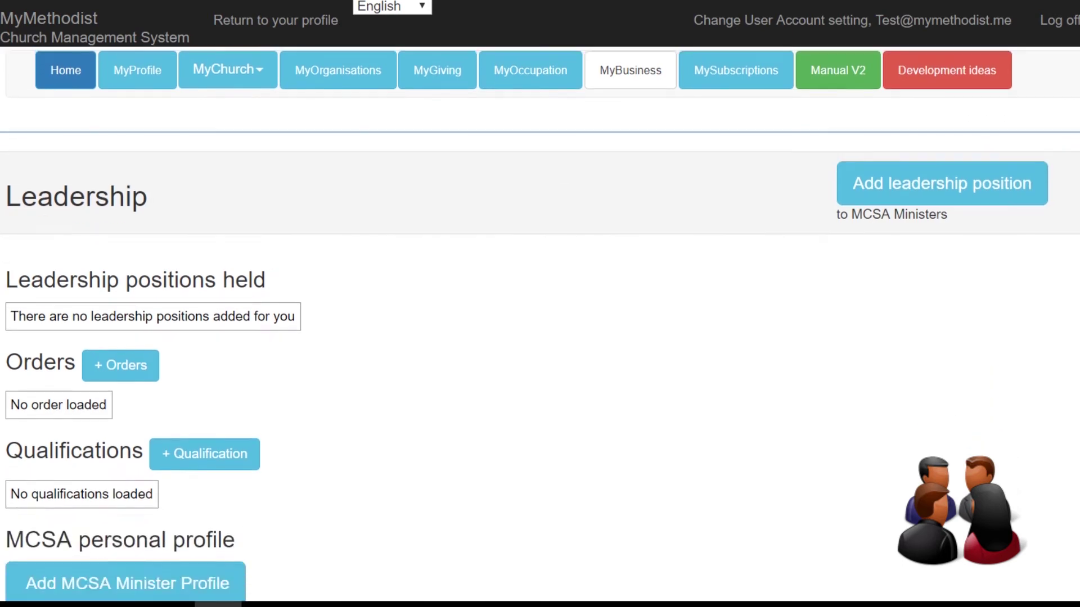
click(112, 349)
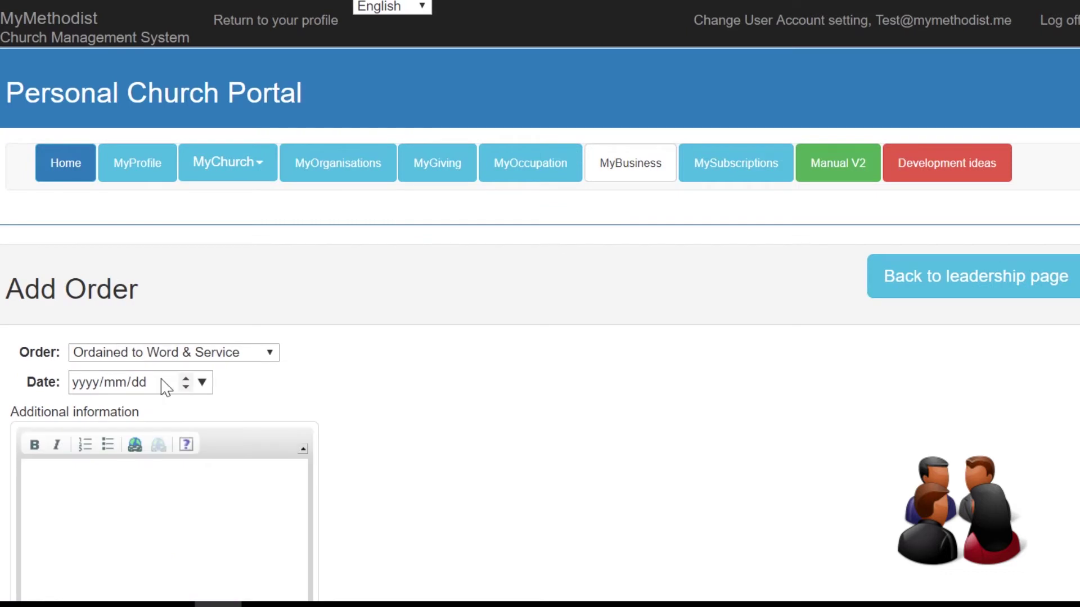
click(271, 355)
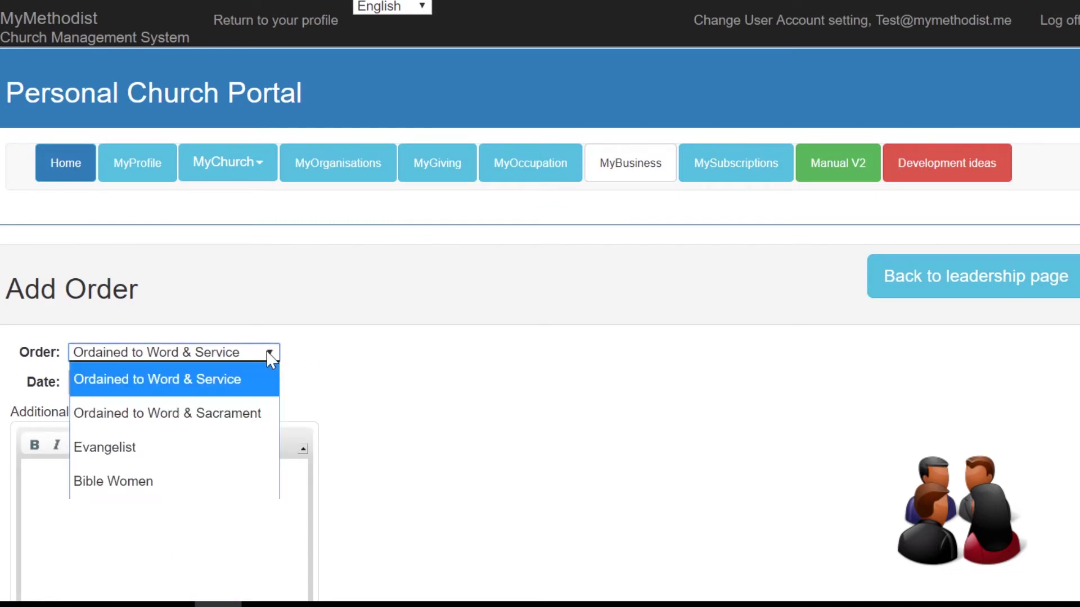
click(427, 386)
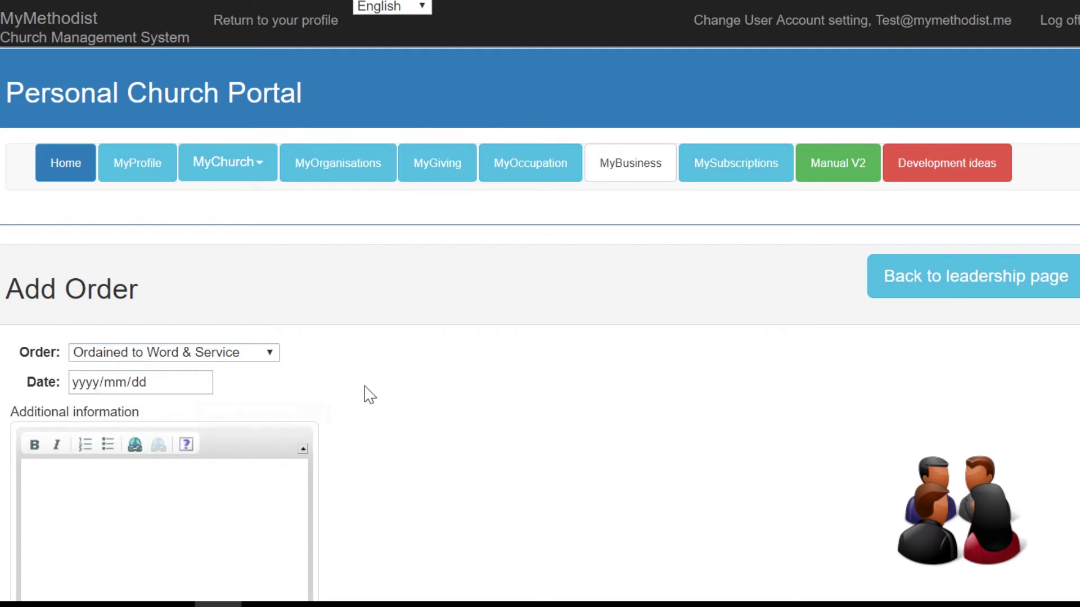
scroll(540, 303, down, 3)
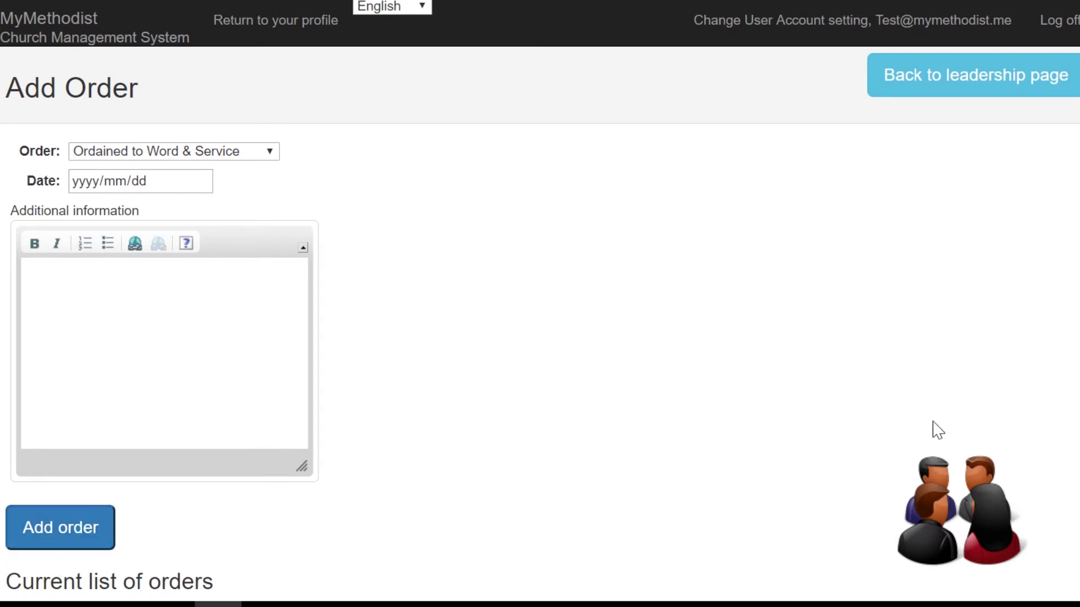
scroll(540, 304, down, 1)
scroll(540, 303, down, 2)
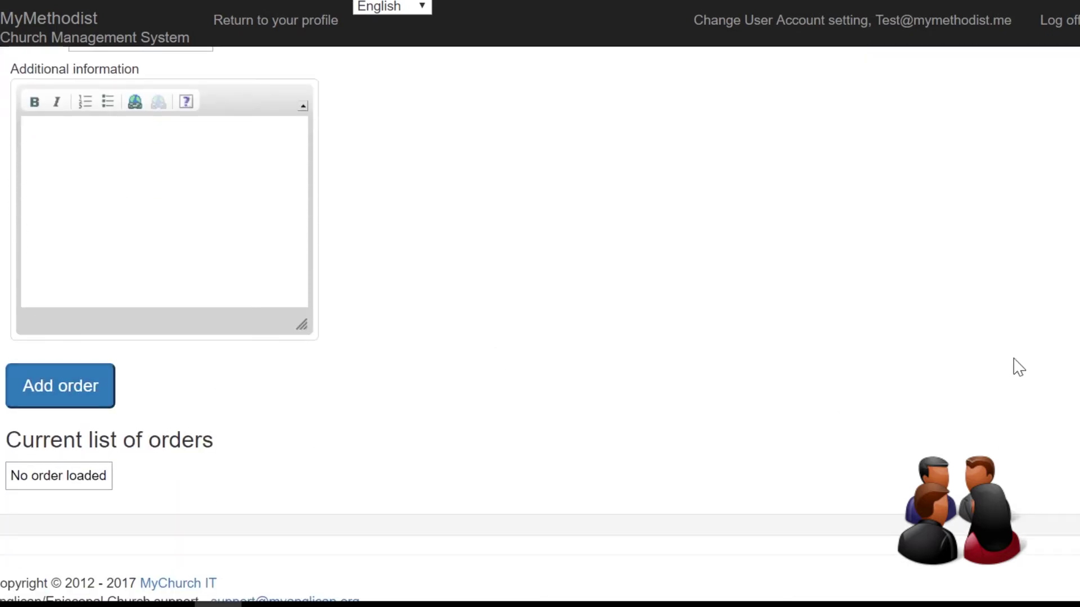
scroll(817, 401, up, 6)
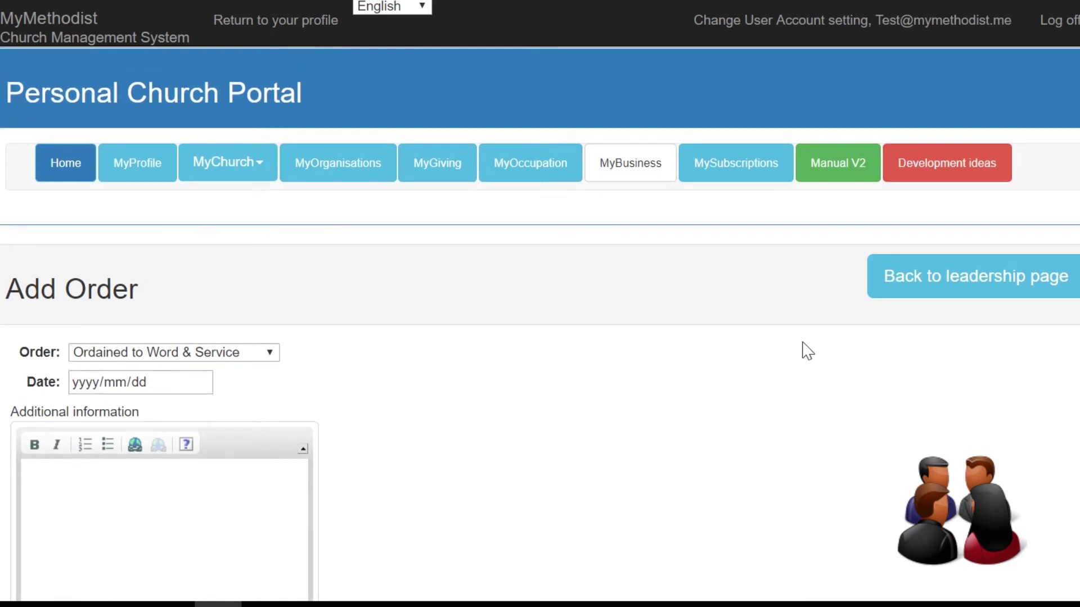
click(921, 284)
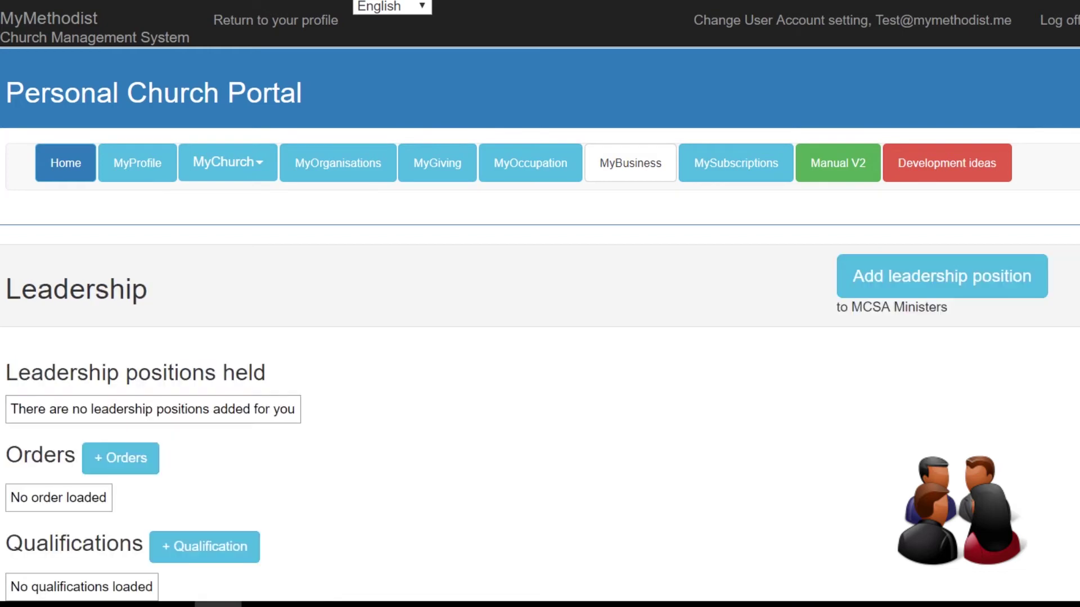
Open the Add Qualification form, examine its qualification types and fields, and return to the Leadership page without adding one.
scroll(301, 349, down, 3)
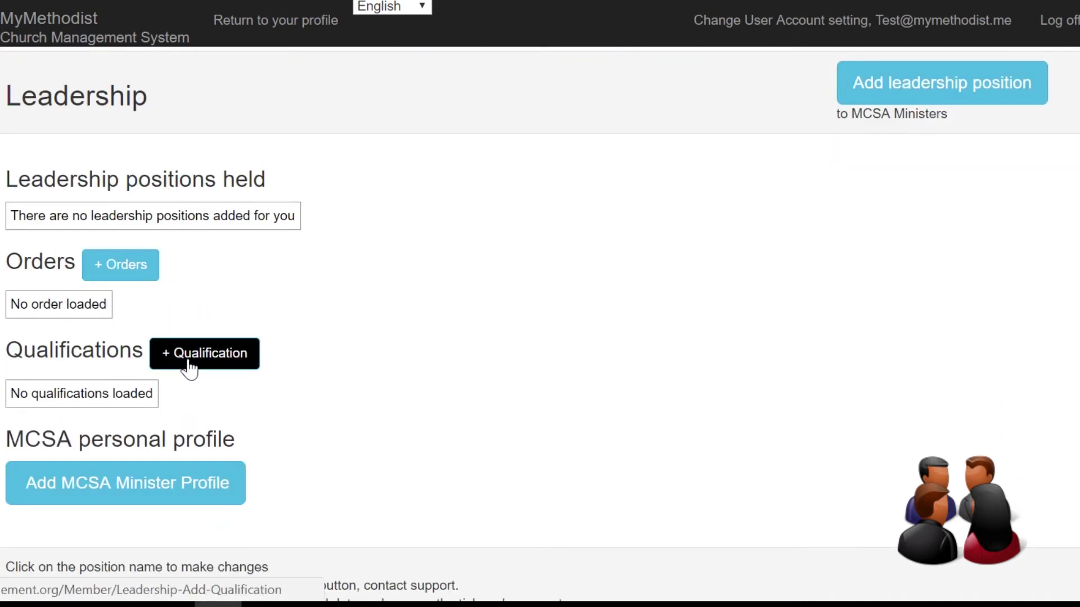
click(197, 354)
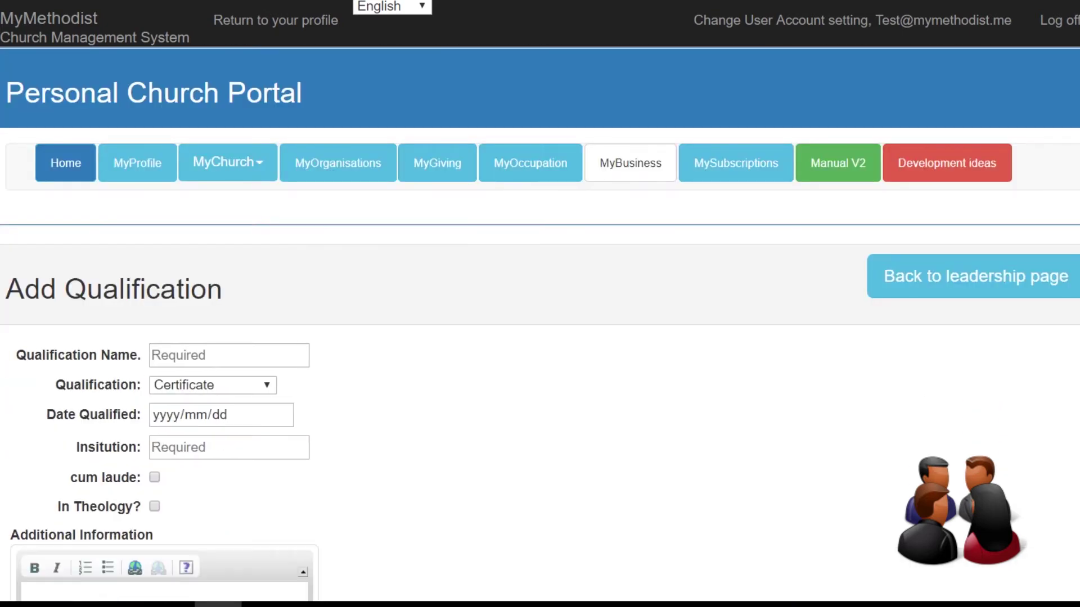
scroll(540, 338, down, 3)
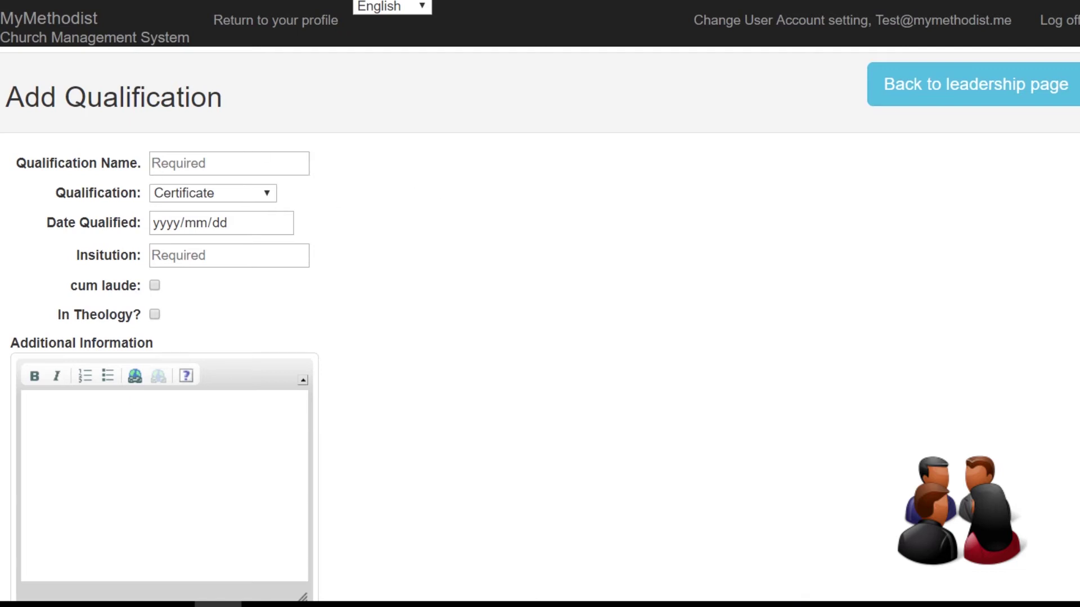
click(267, 194)
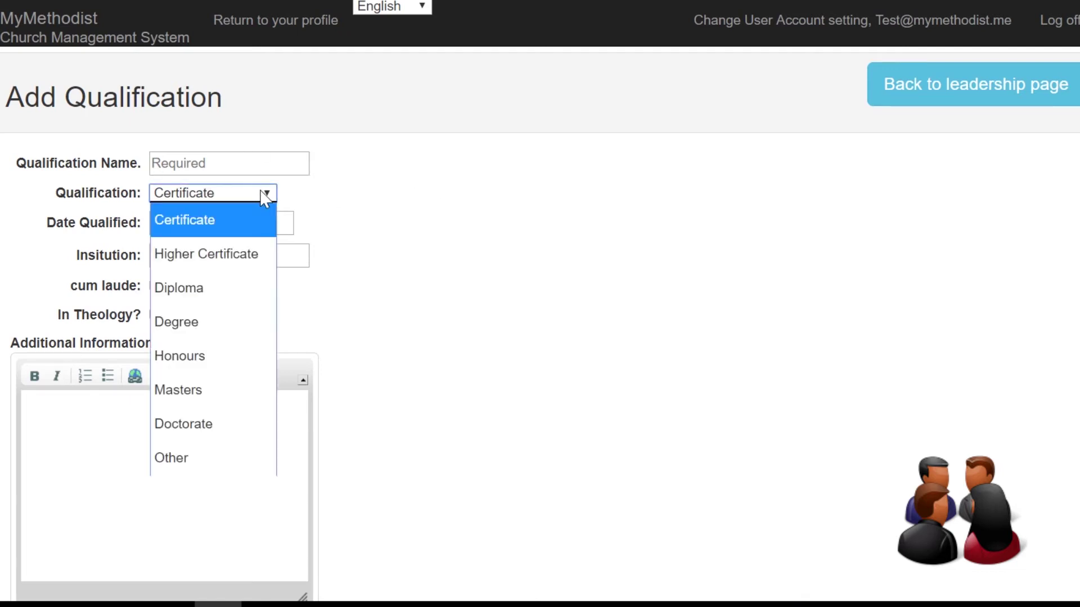
click(395, 209)
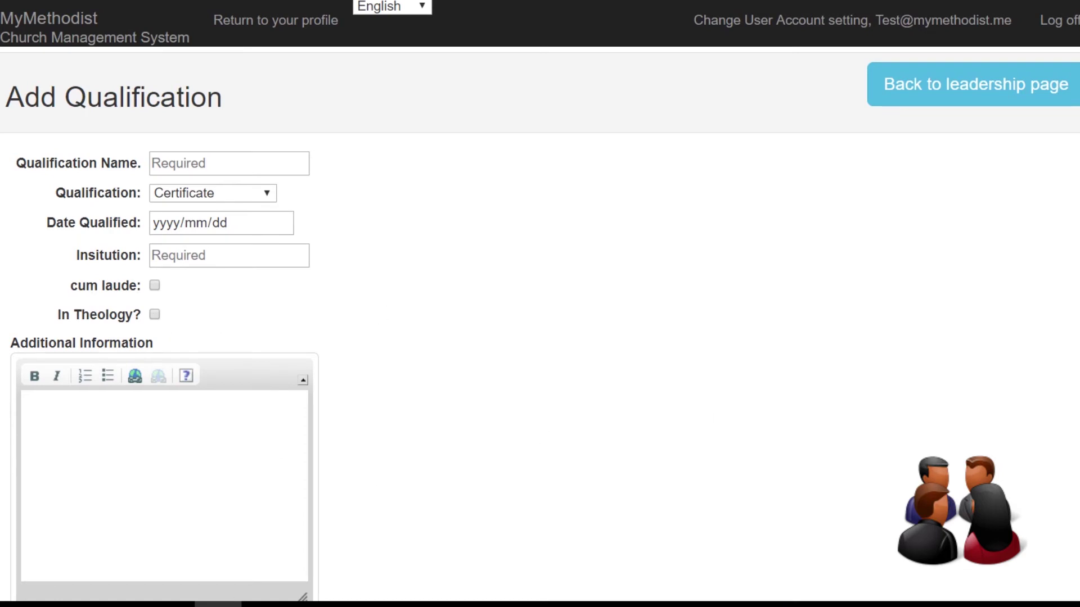
scroll(1057, 421, down, 4)
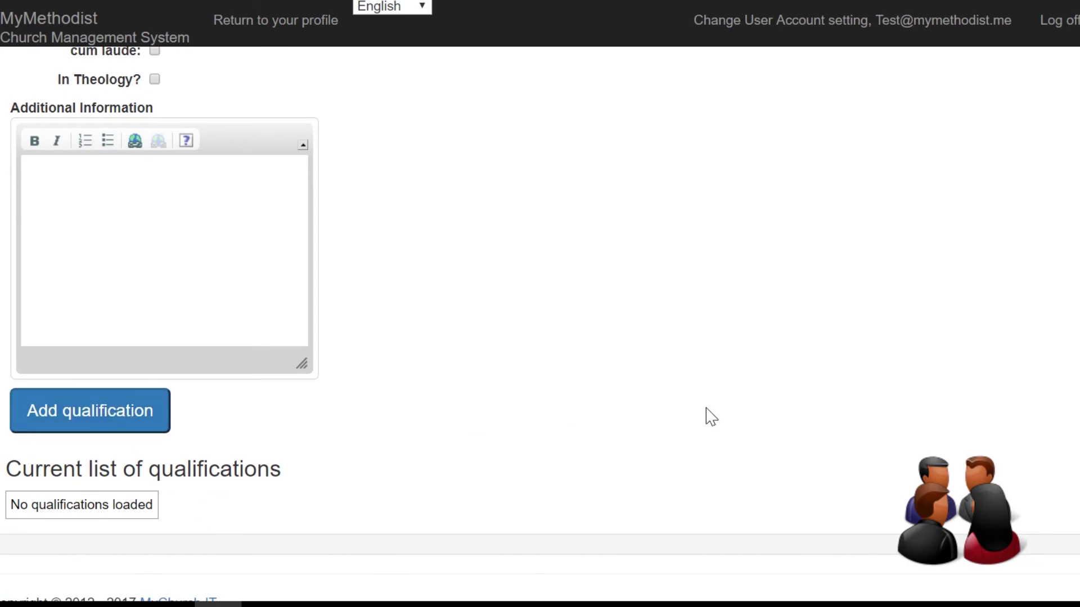
scroll(1068, 337, up, 8)
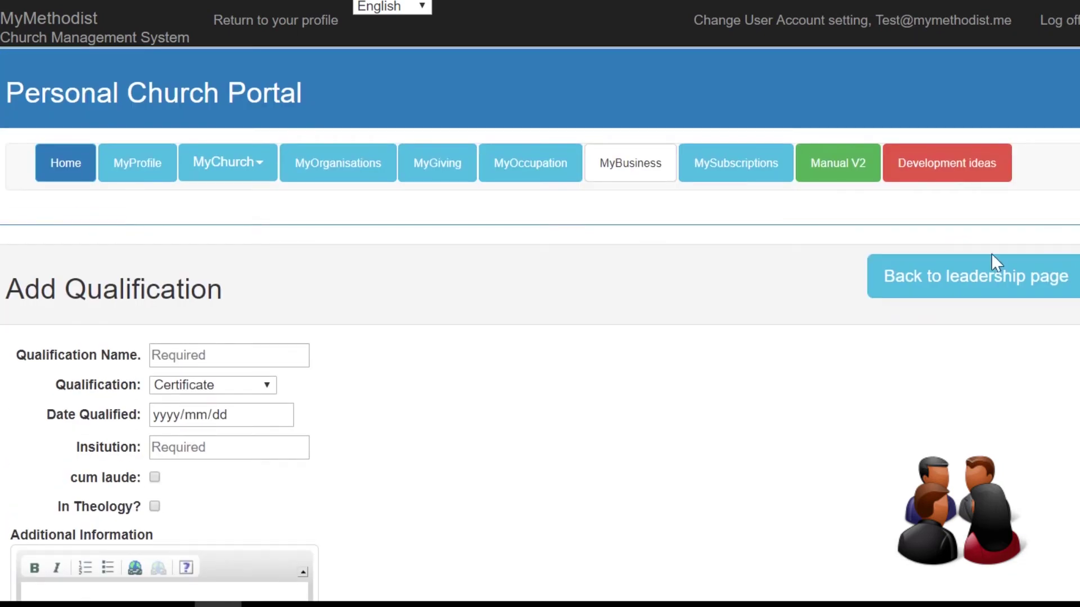
click(936, 275)
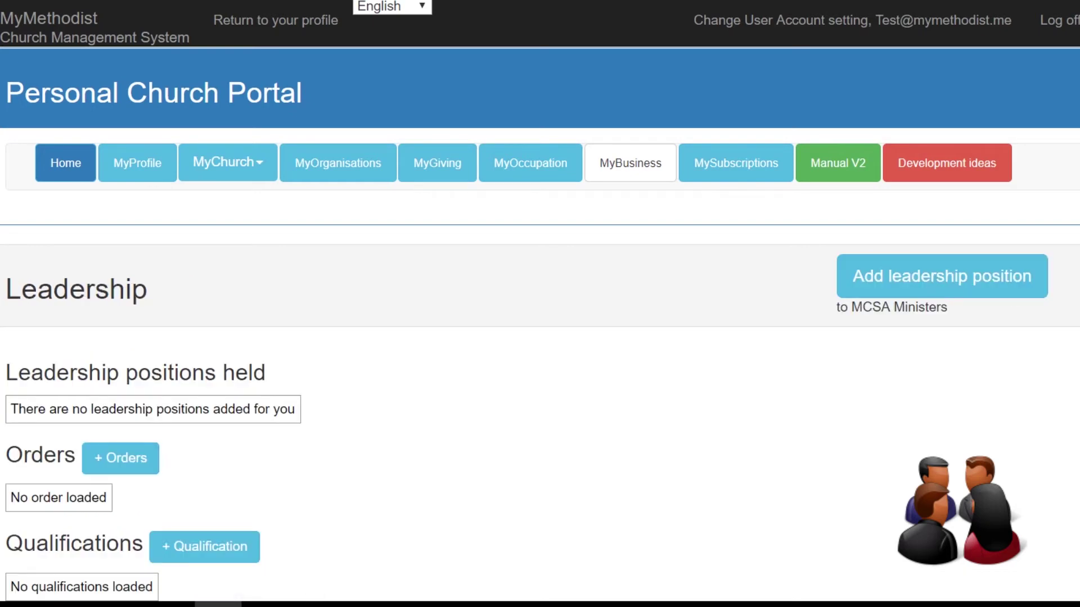
Open the Add MCSA Minister Profile form and examine its pension fund number, previous experience, stationing issues and languages fields.
scroll(540, 324, down, 5)
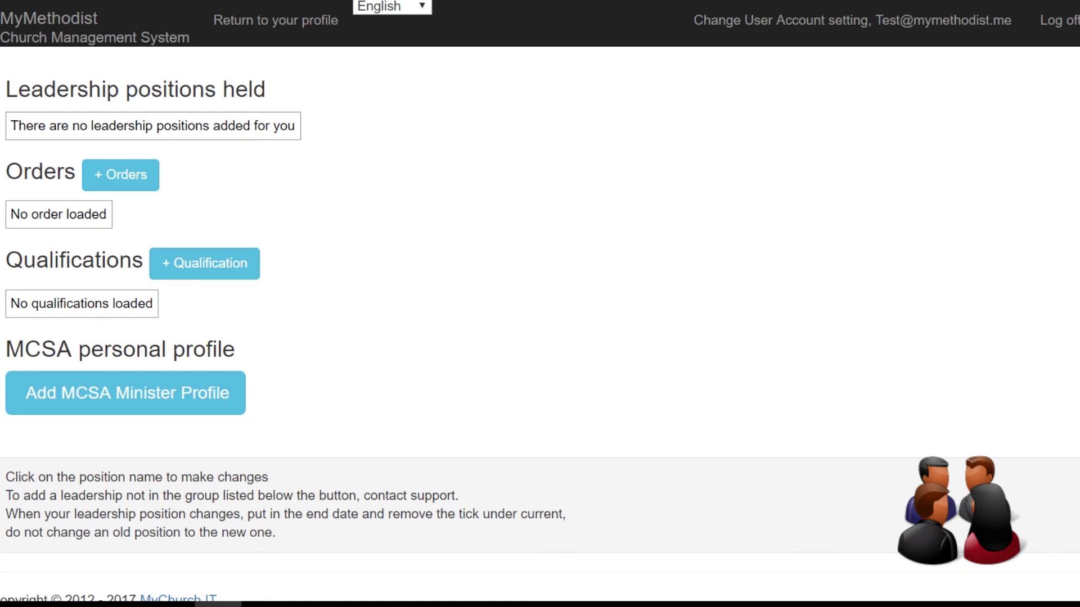
scroll(161, 470, up, 1)
click(160, 467)
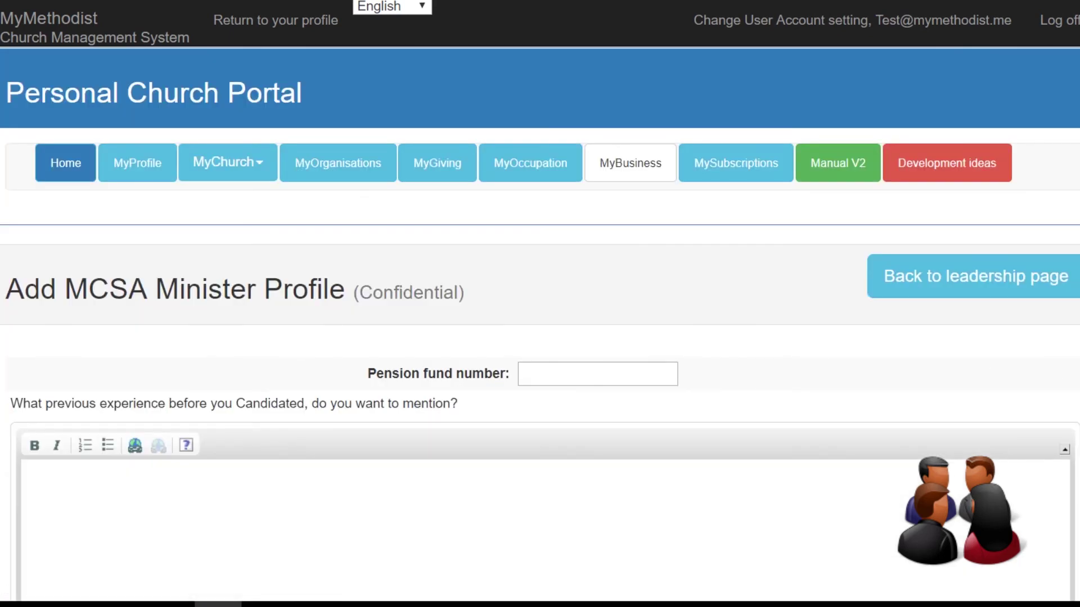
scroll(540, 304, down, 3)
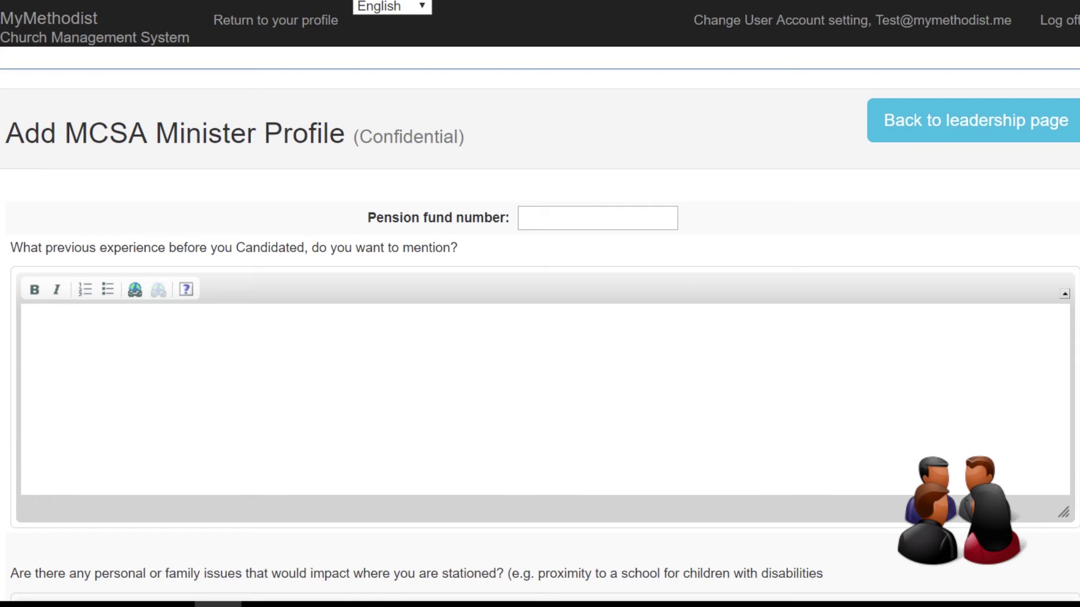
scroll(540, 324, down, 2)
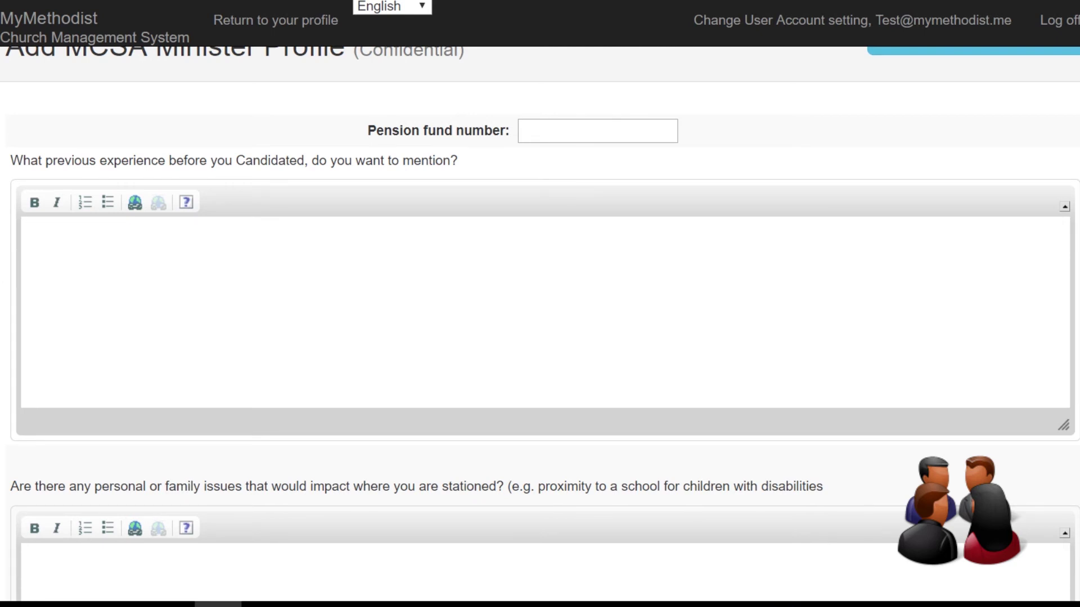
scroll(540, 324, down, 1)
scroll(540, 323, down, 3)
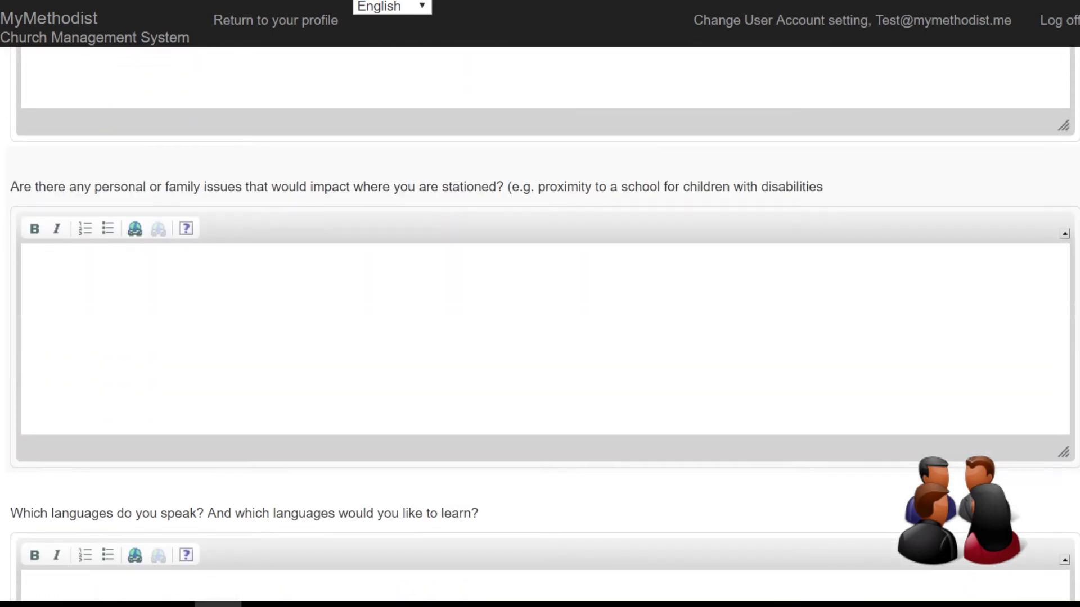
scroll(540, 324, down, 2)
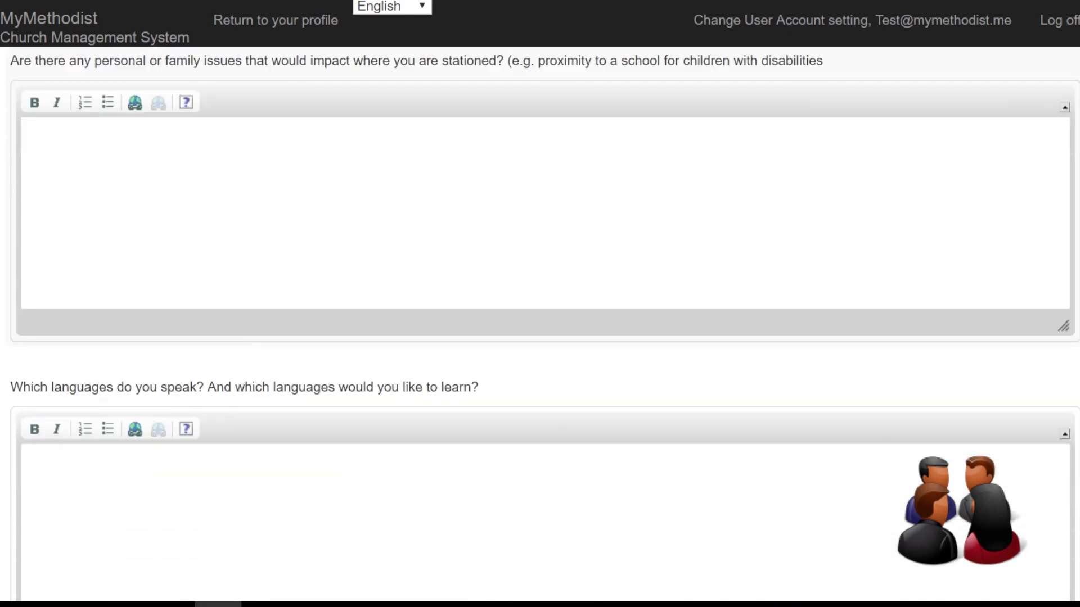
scroll(540, 324, down, 2)
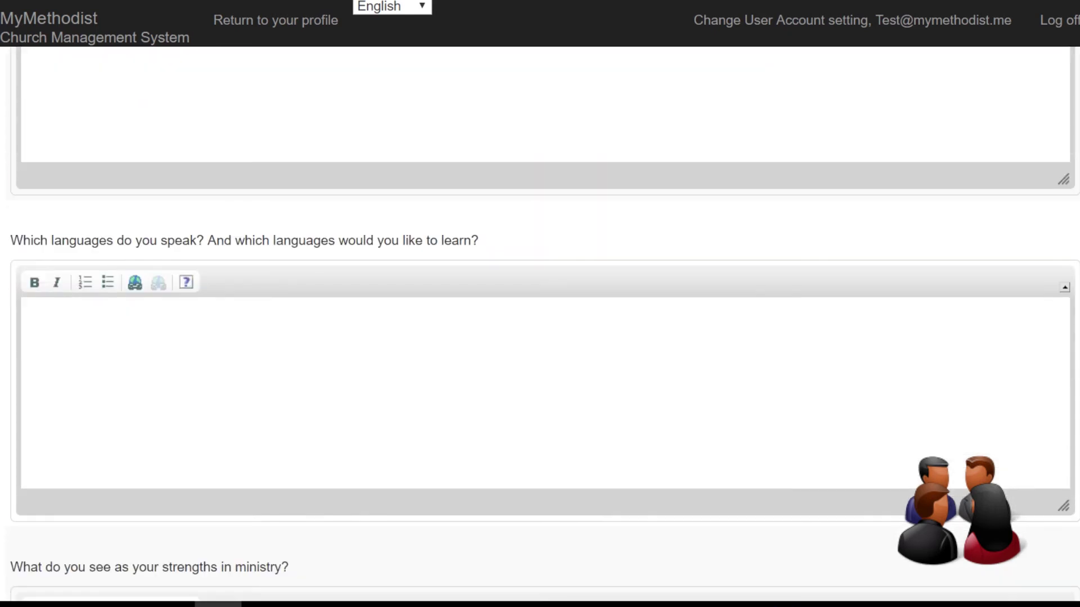
Examine the remaining minister profile questions, from strengths in ministry and community involvement through societal challenges to the ministry description.
scroll(540, 324, down, 2)
scroll(540, 324, down, 2)
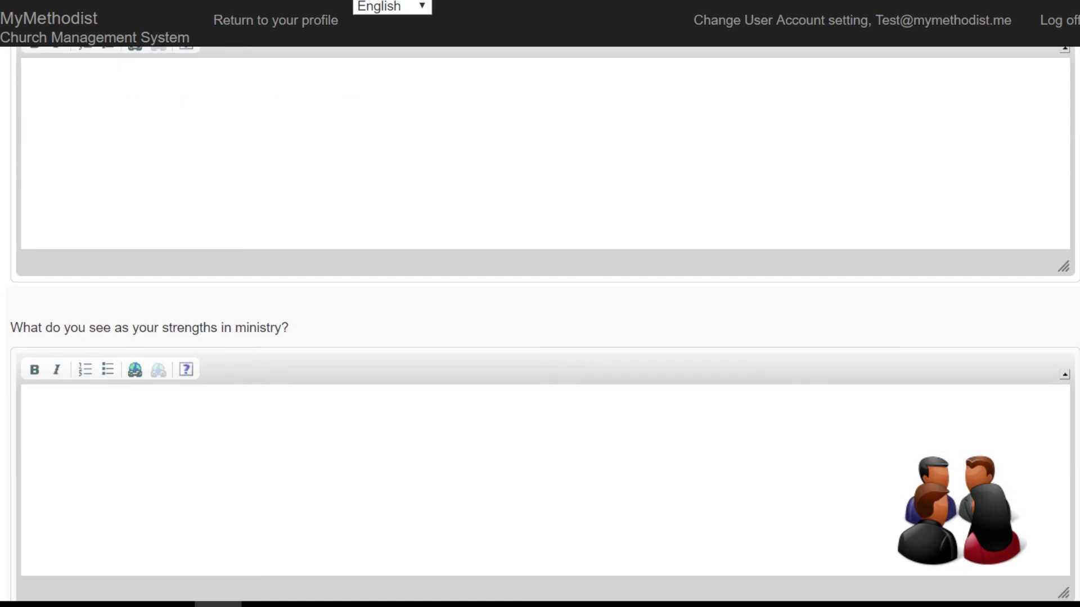
scroll(540, 324, down, 4)
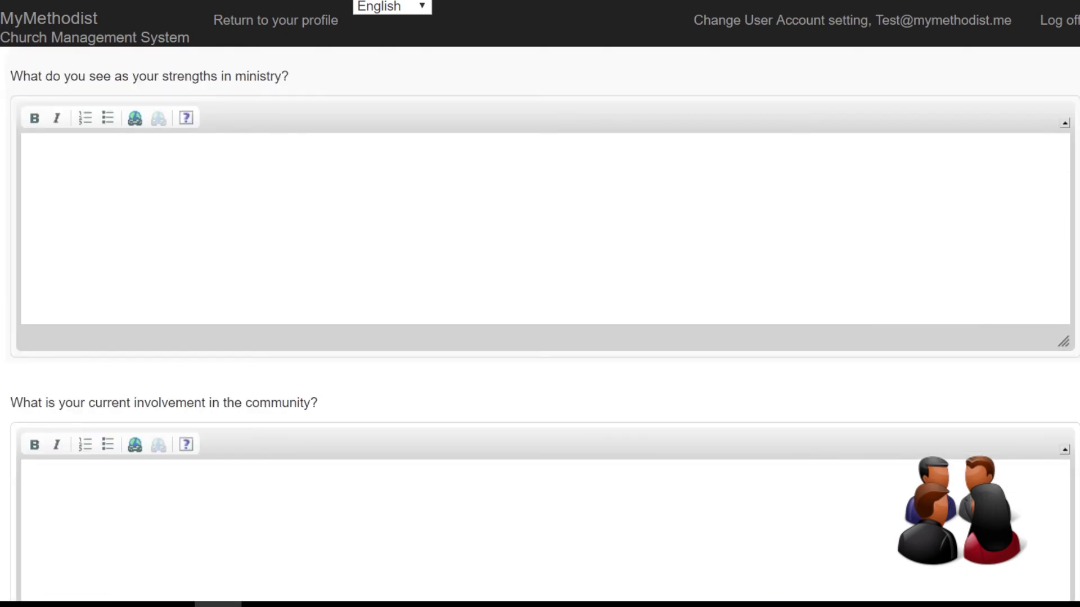
scroll(540, 324, down, 4)
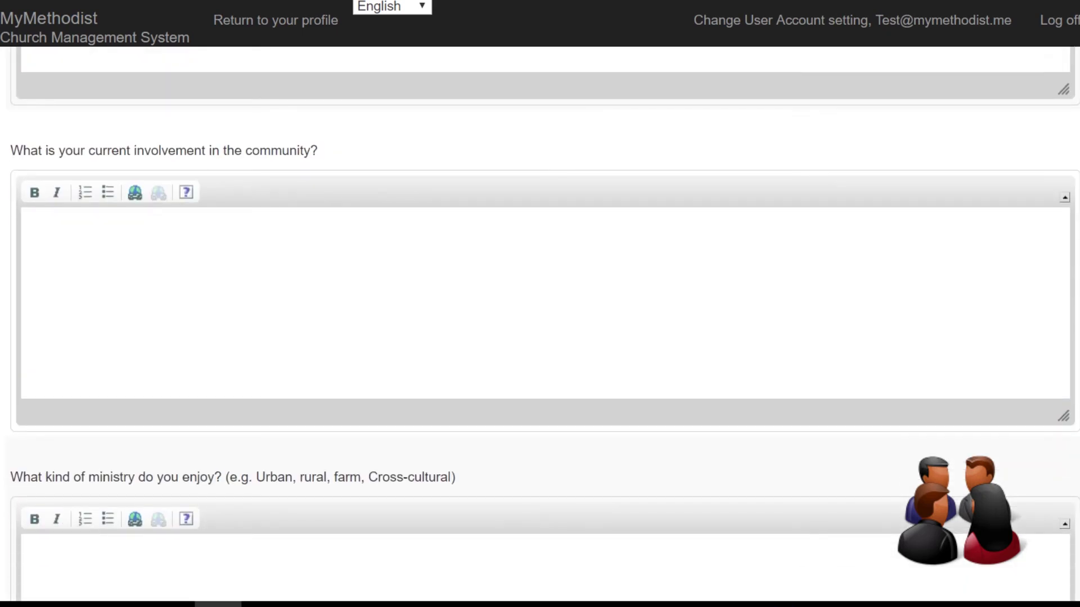
scroll(540, 324, down, 2)
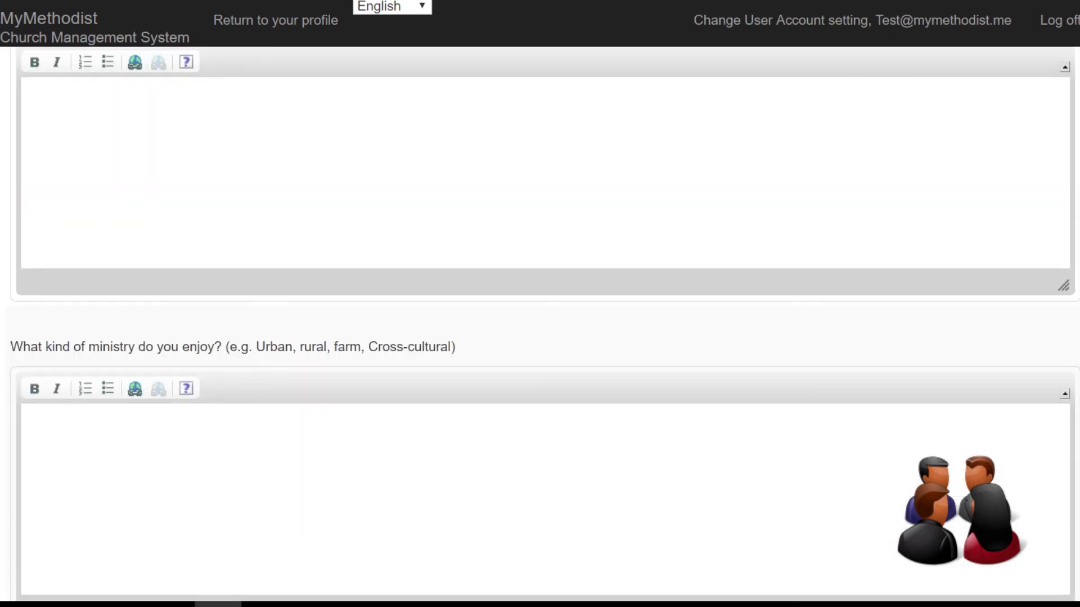
scroll(540, 324, down, 5)
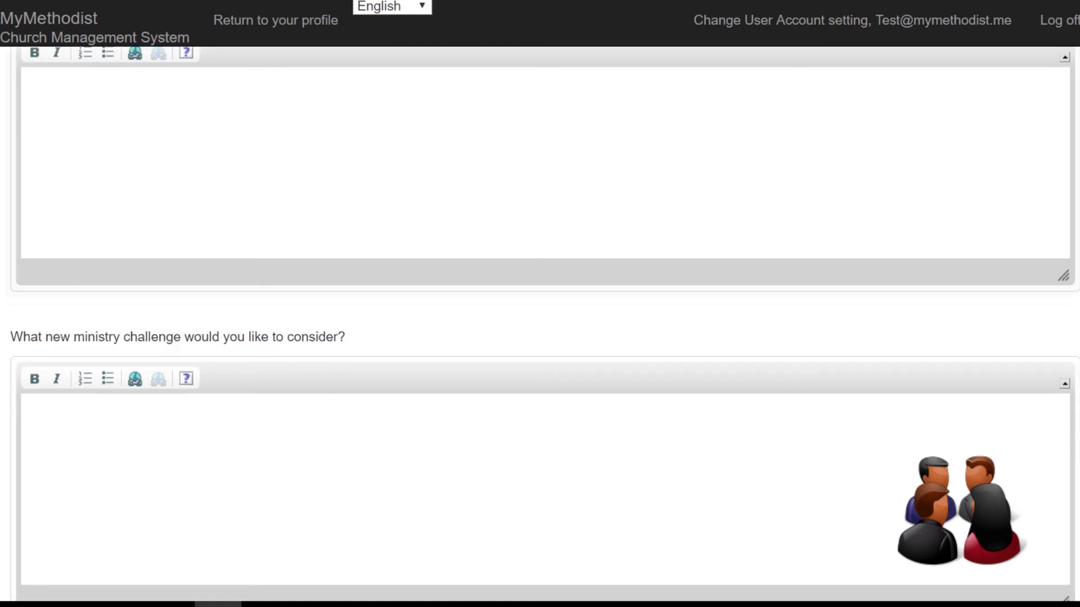
scroll(540, 324, down, 4)
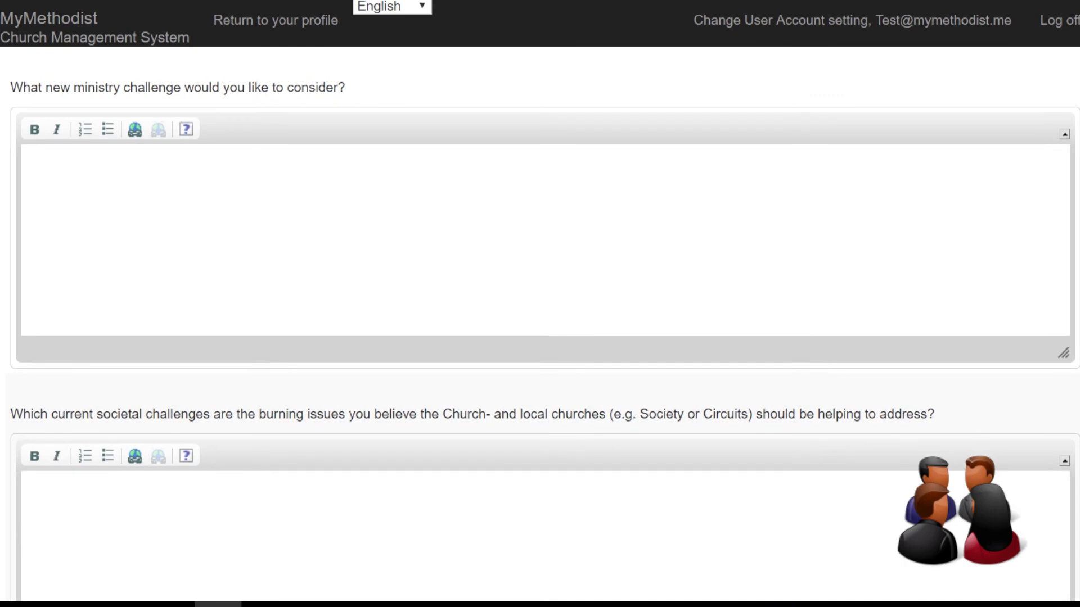
scroll(540, 324, down, 1)
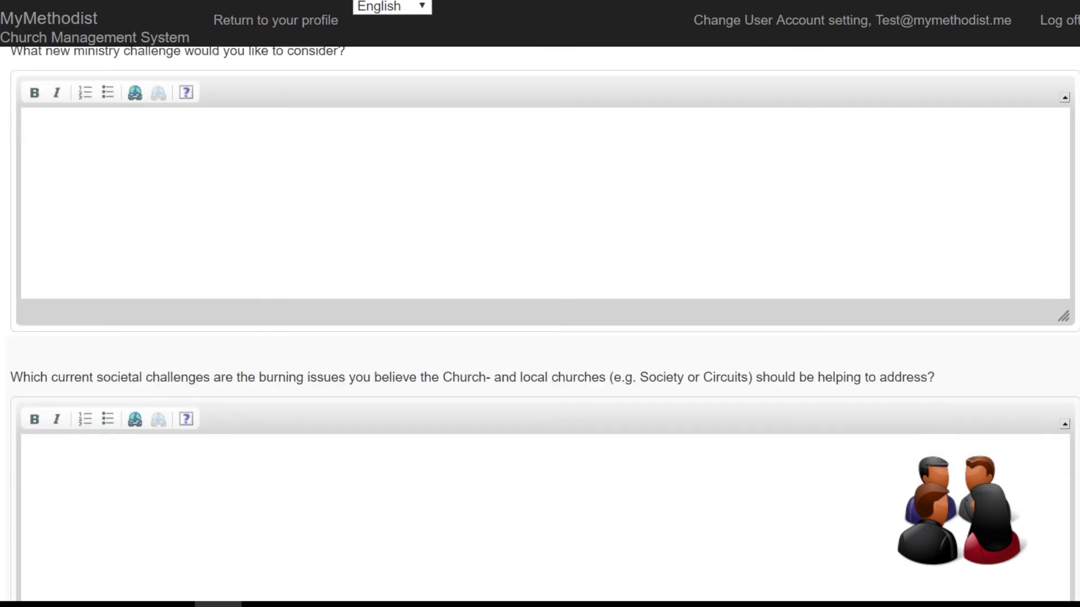
scroll(540, 324, down, 5)
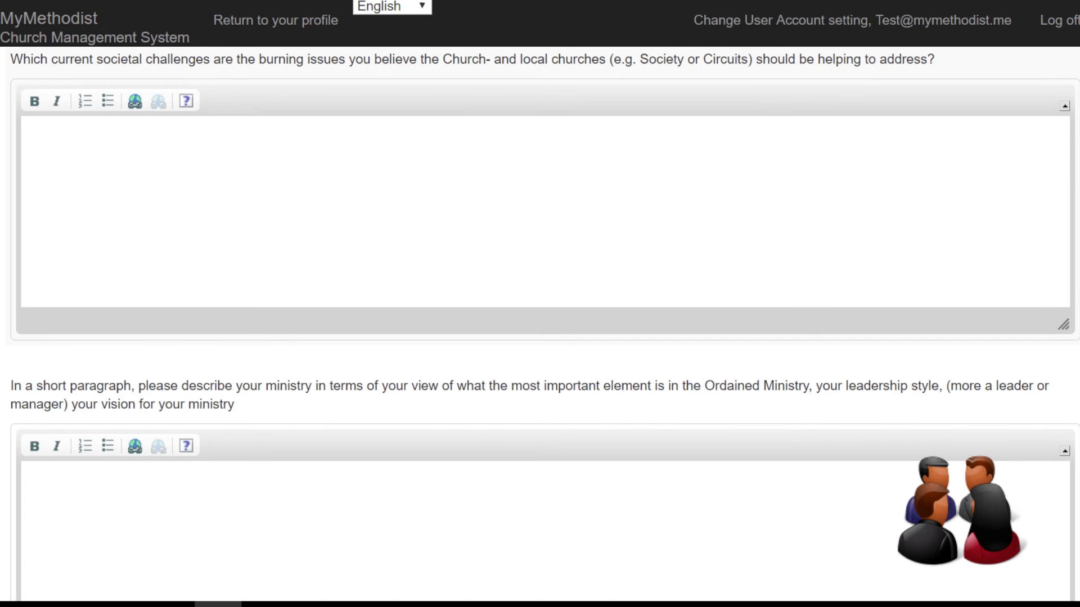
scroll(540, 324, down, 4)
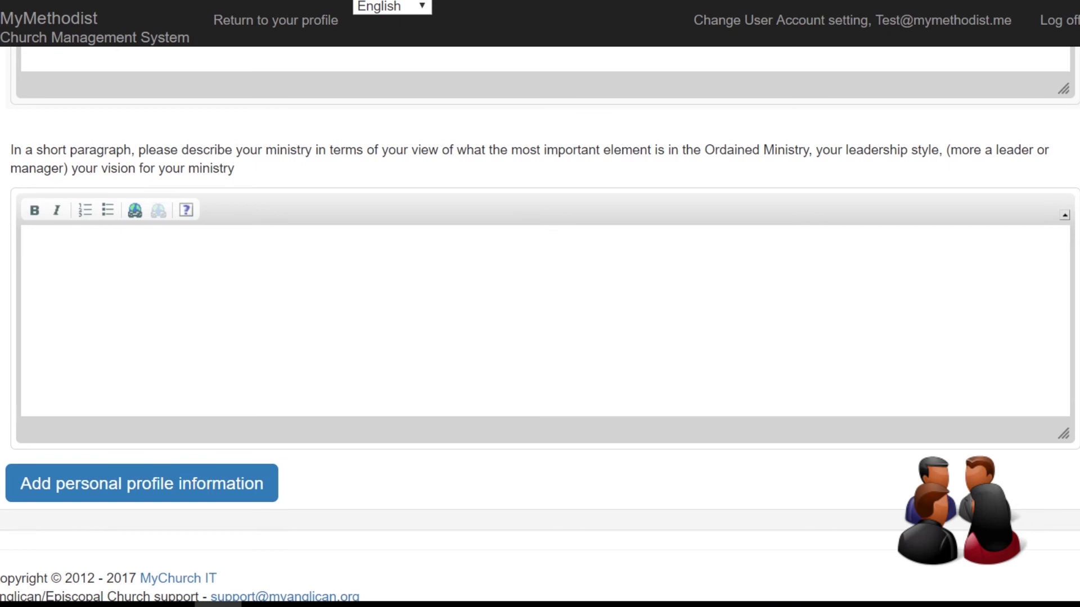
scroll(540, 324, down, 2)
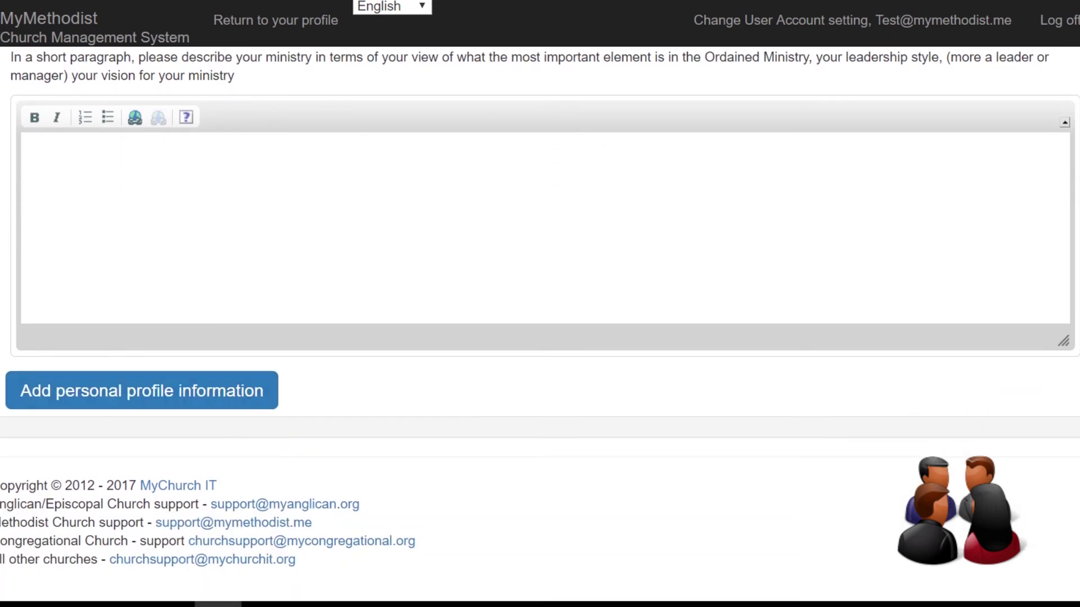
Return to the Leadership page without adding profile information, and review its positions, orders, qualifications and MCSA personal profile sections.
scroll(540, 324, up, 20)
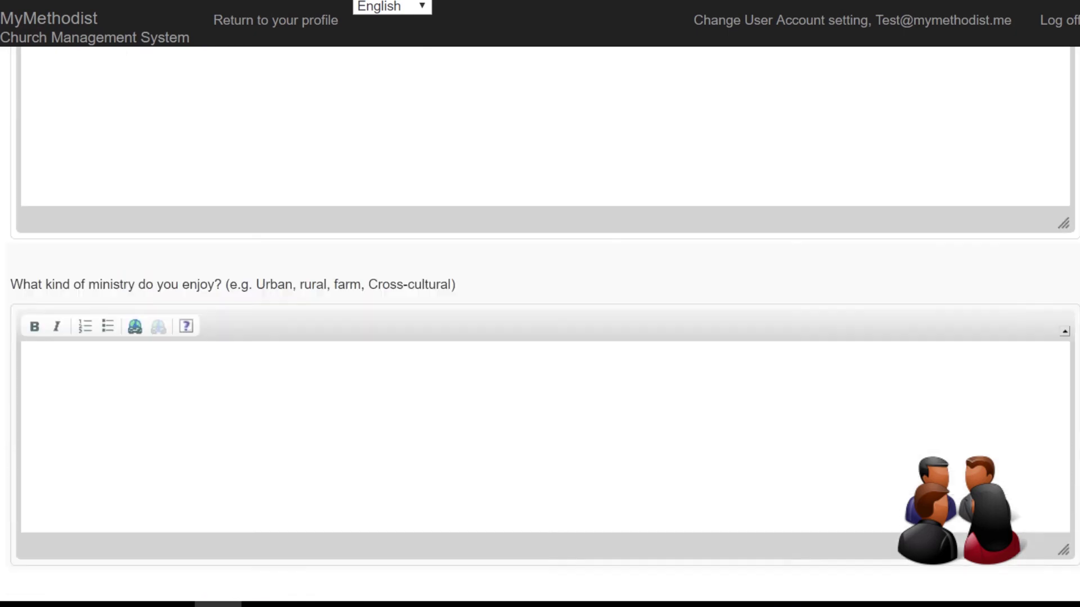
scroll(540, 324, up, 5)
scroll(540, 324, up, 10)
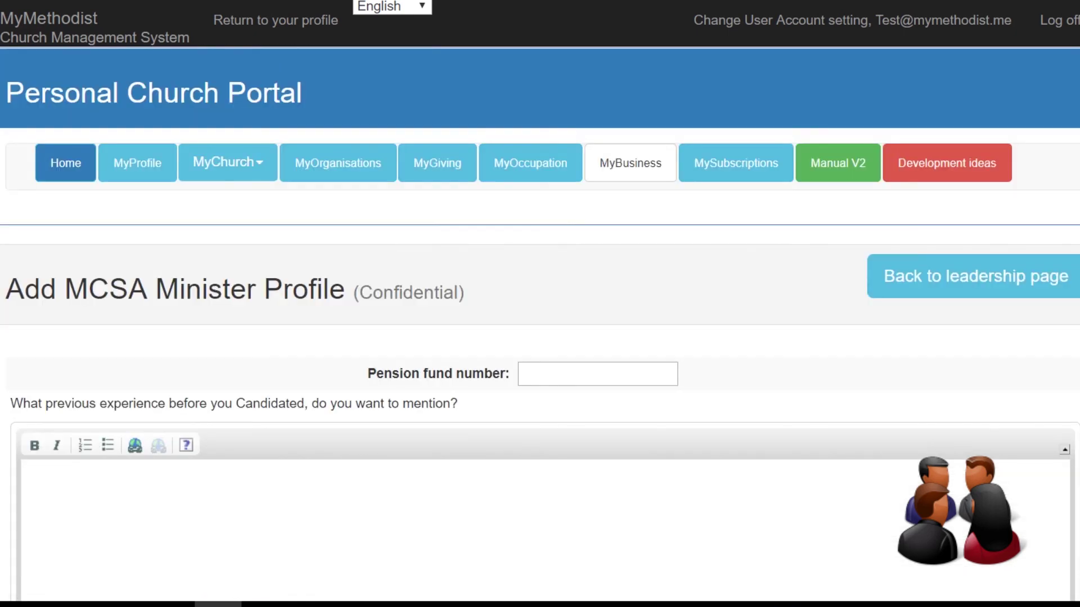
click(983, 278)
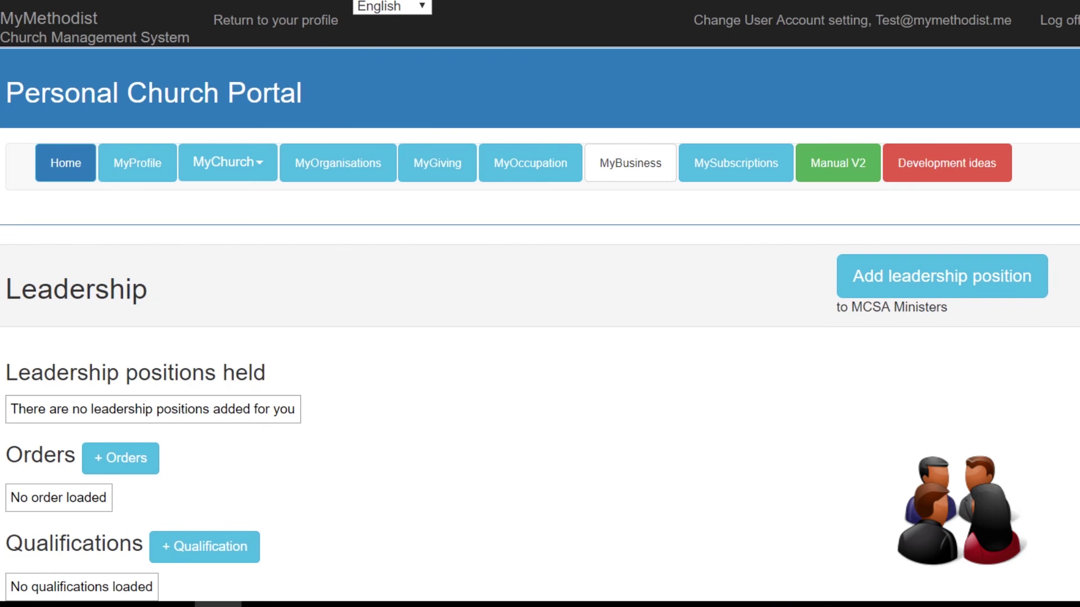
scroll(540, 323, down, 7)
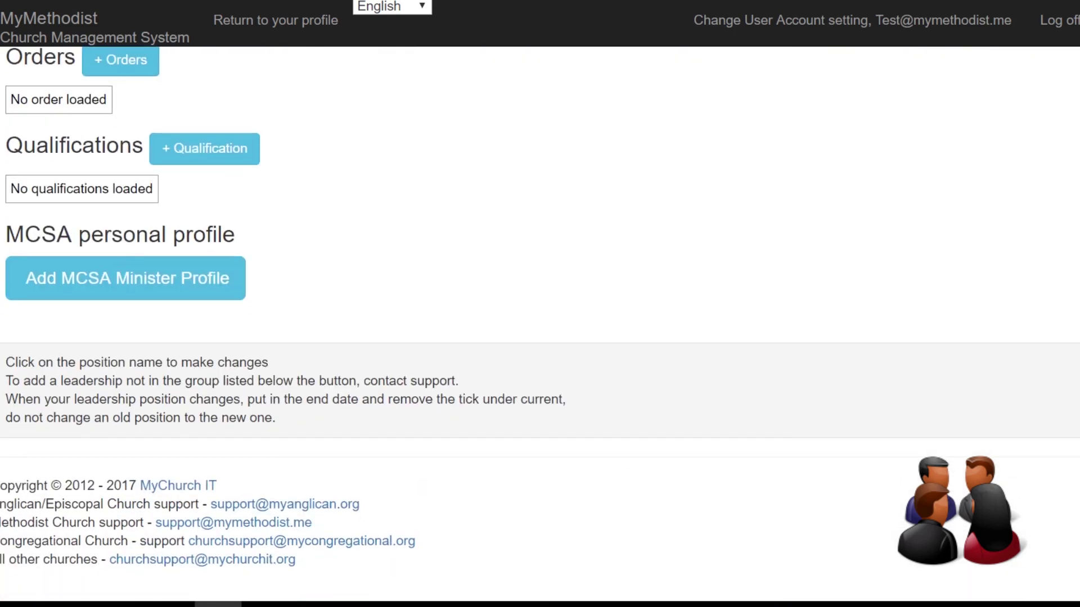
scroll(540, 317, up, 5)
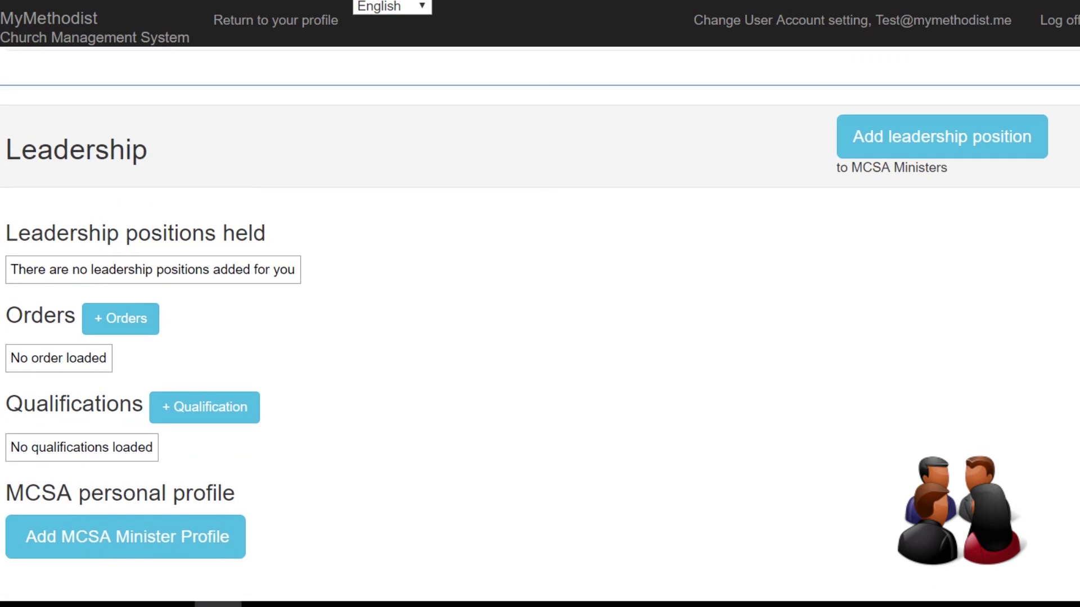
scroll(540, 324, up, 1)
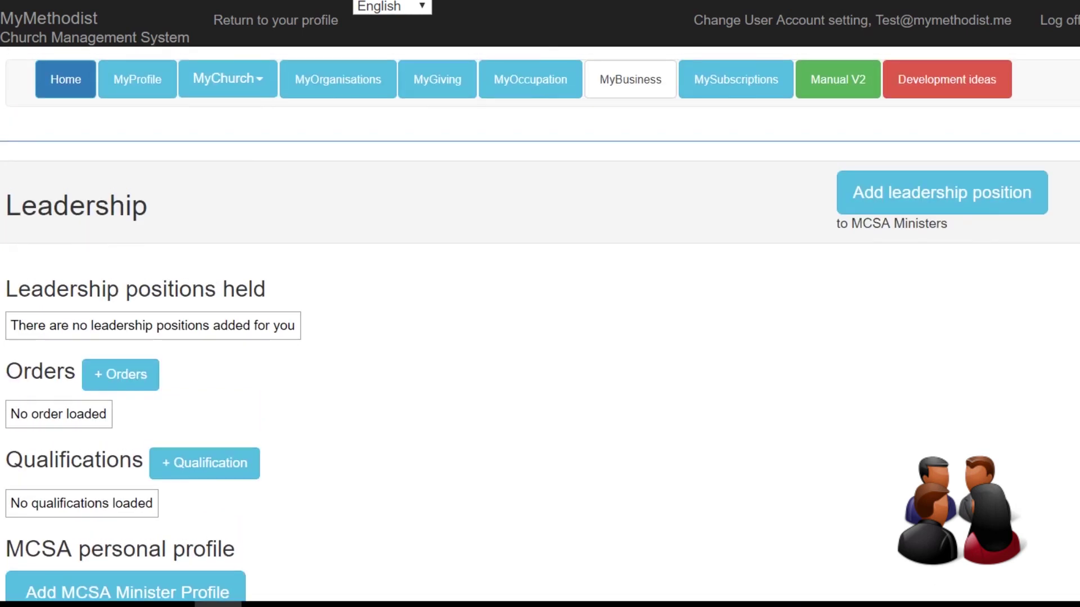
scroll(394, 281, down, 3)
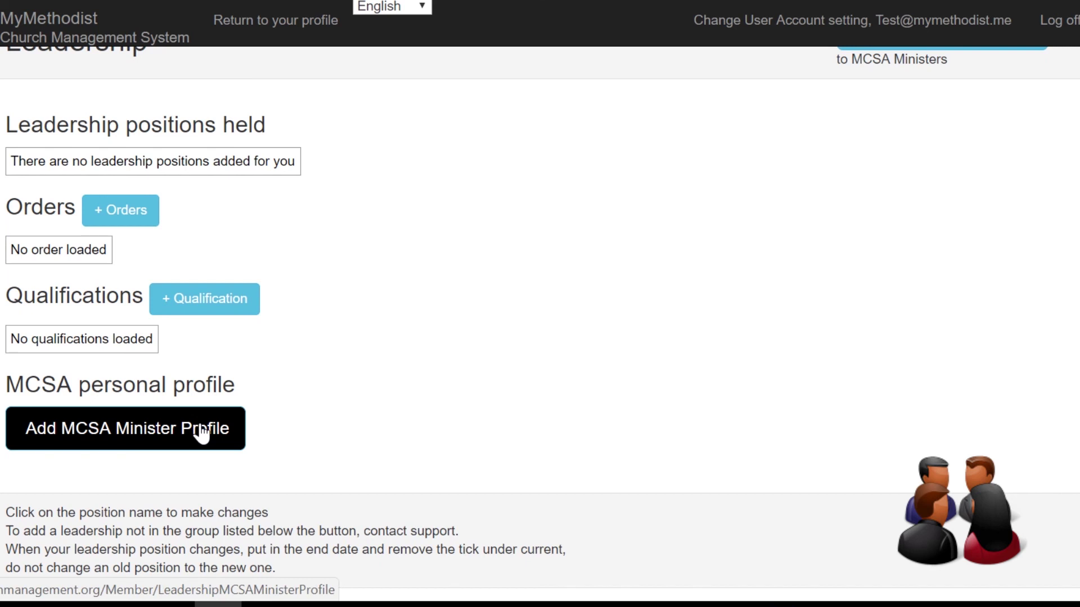
scroll(202, 434, up, 4)
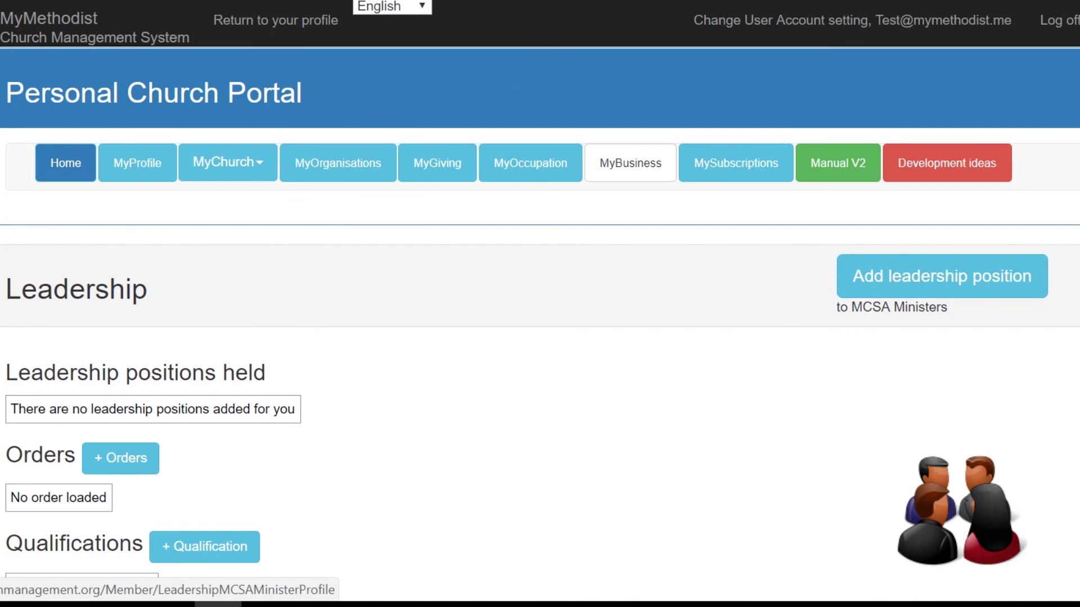